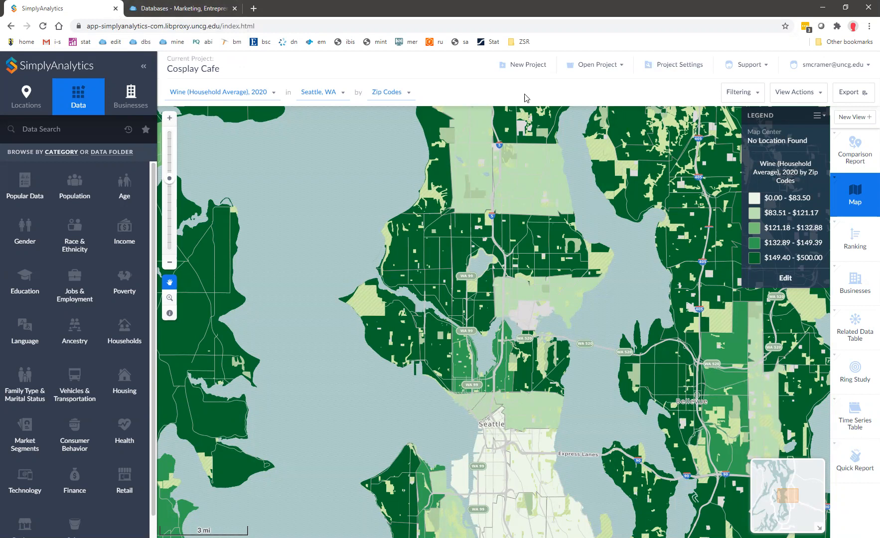
# Create a new Boston, MA project using the default seed variables.
pyautogui.click(525, 70)
pyautogui.click(406, 233)
pyautogui.write('boston')
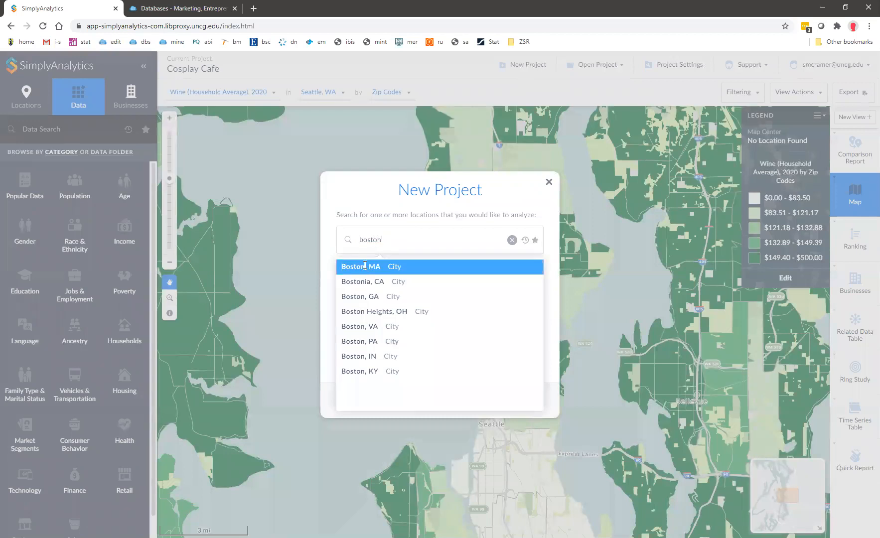
pyautogui.click(377, 266)
pyautogui.click(443, 399)
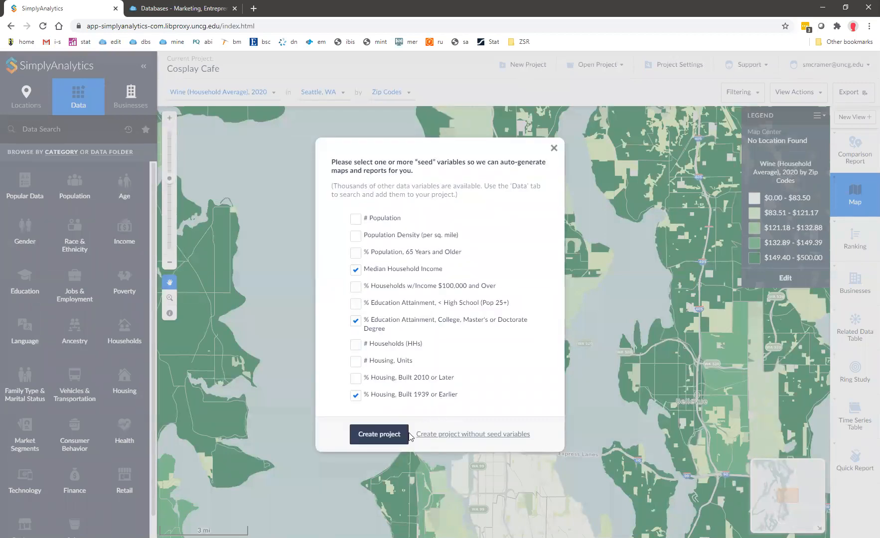
pyautogui.click(370, 439)
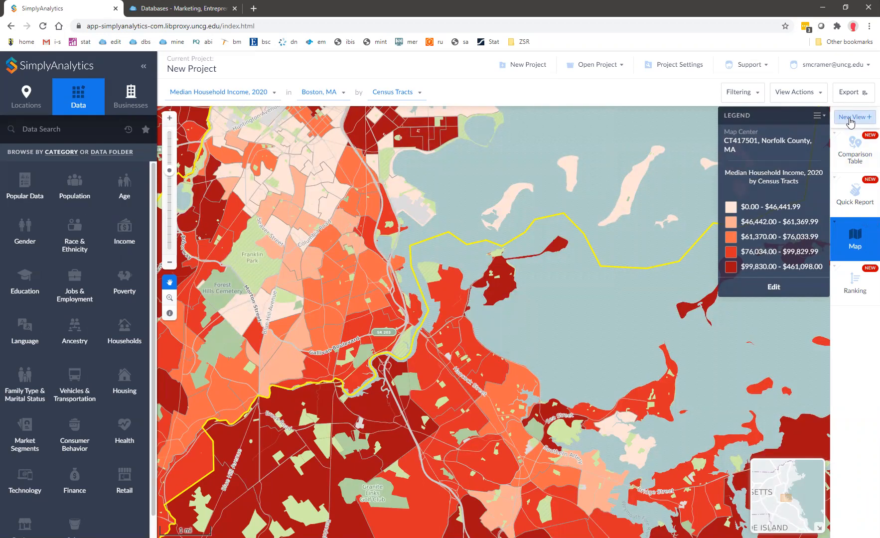
# Add Quick Report 2 with the Demographic Overview for Boston, MA only, excluding USA.
pyautogui.click(850, 118)
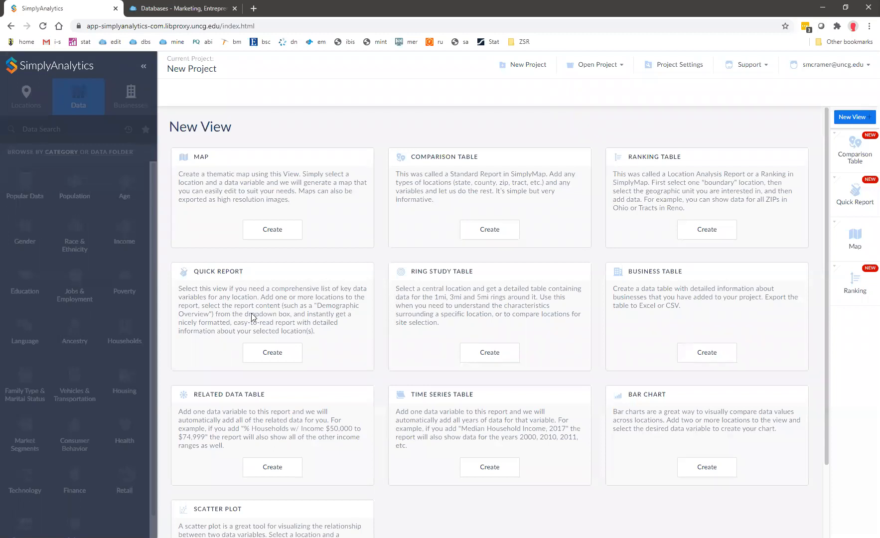
pyautogui.click(269, 354)
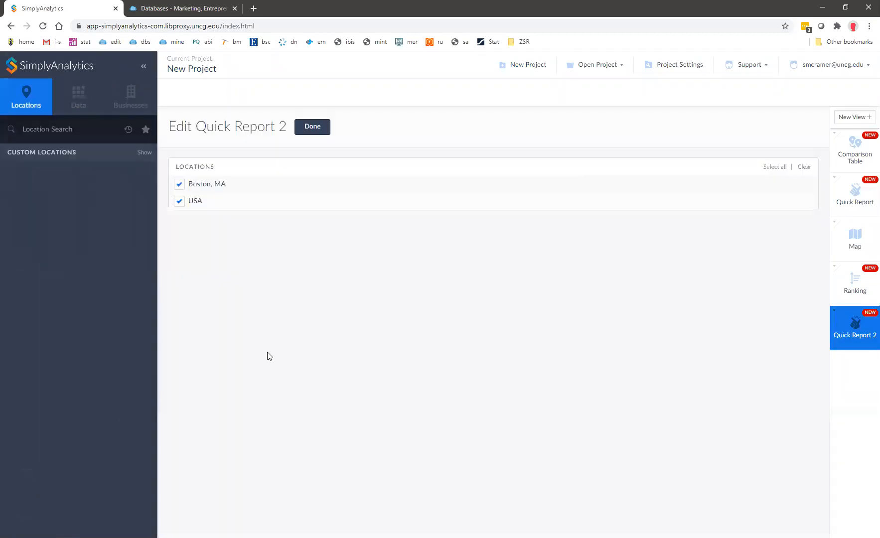
pyautogui.click(179, 201)
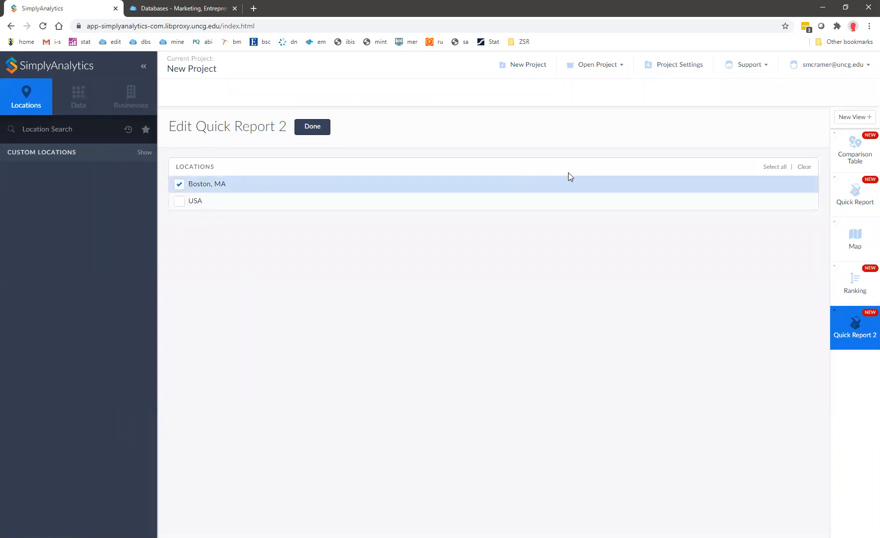
pyautogui.click(314, 130)
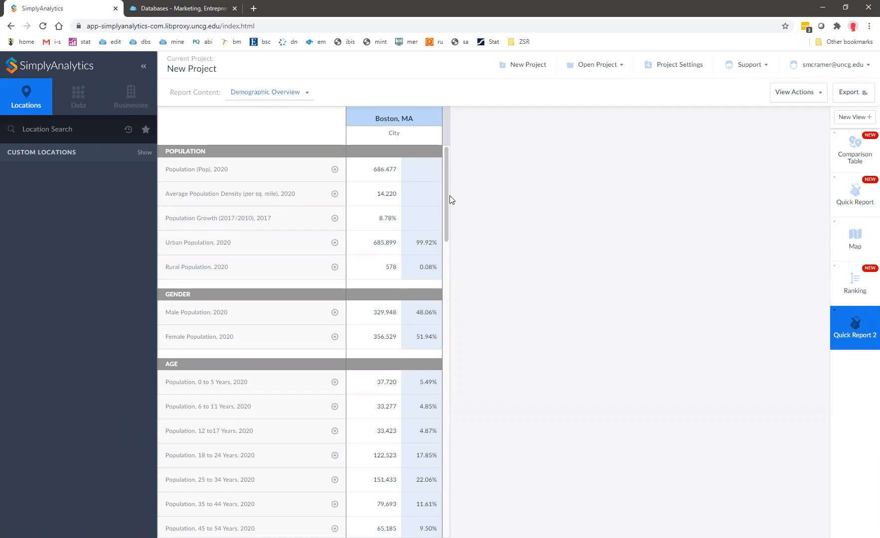
pyautogui.moveTo(447, 205); pyautogui.dragTo(466, 162)
# Add Chicago, IL, Greensboro, NC, Charlotte, NC and Mount Airy, NC to the quick report.
pyautogui.click(62, 123)
pyautogui.write('chicago')
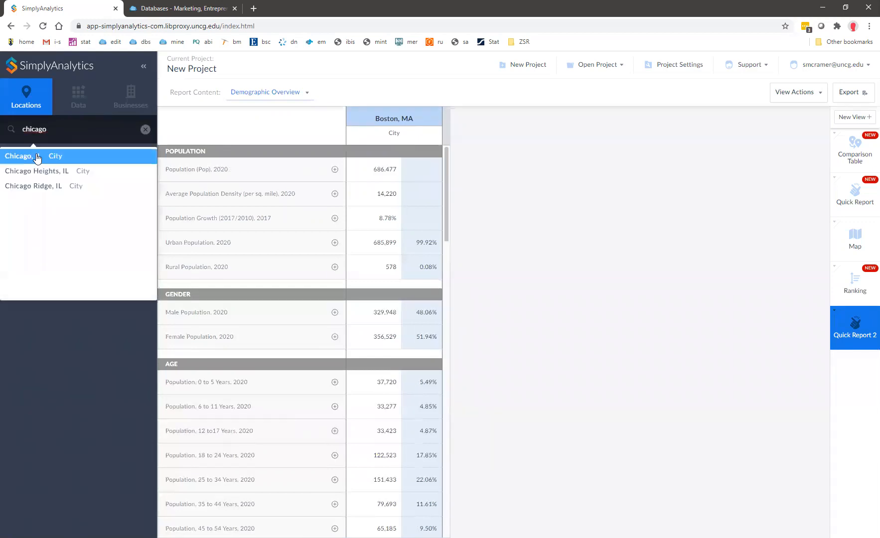
pyautogui.click(43, 155)
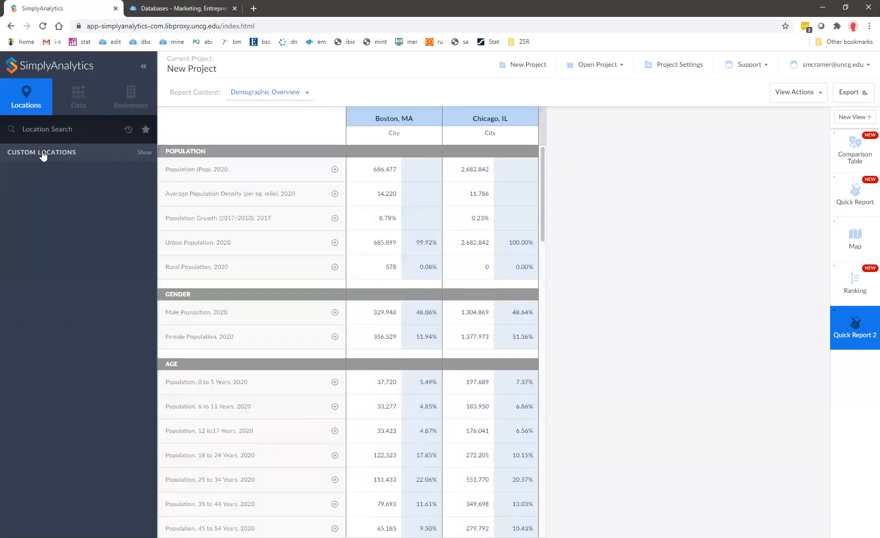
pyautogui.click(128, 131)
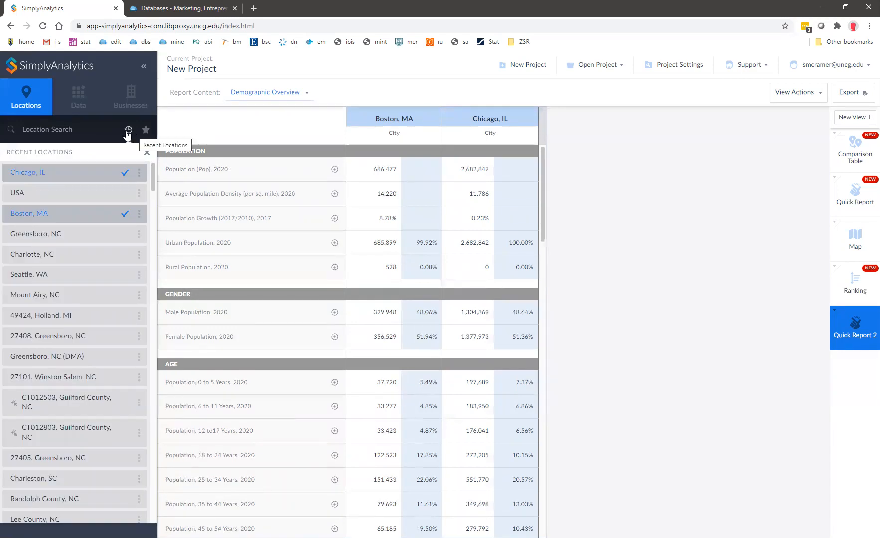
pyautogui.click(60, 238)
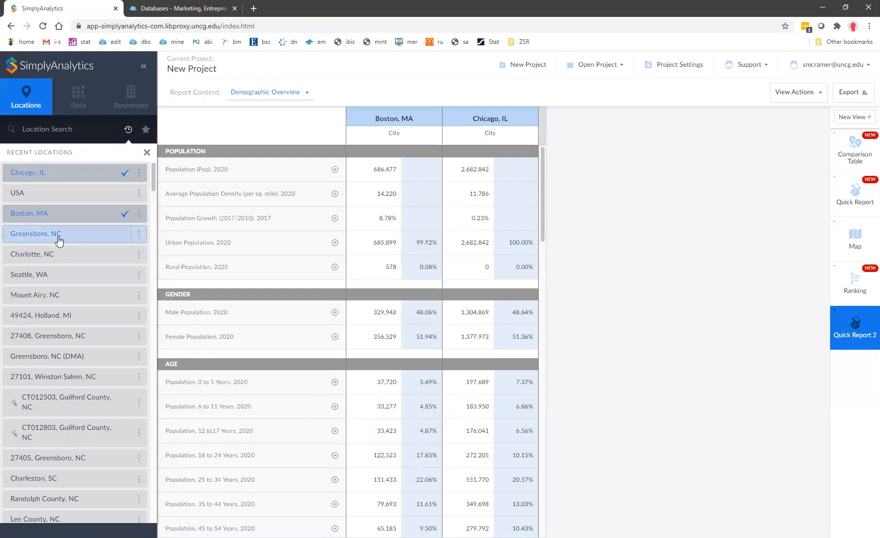
pyautogui.click(74, 258)
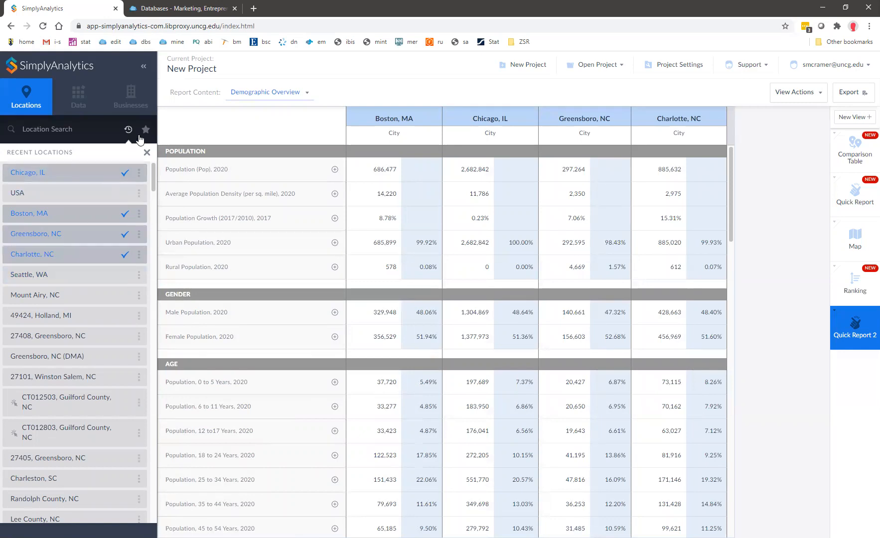
pyautogui.click(146, 133)
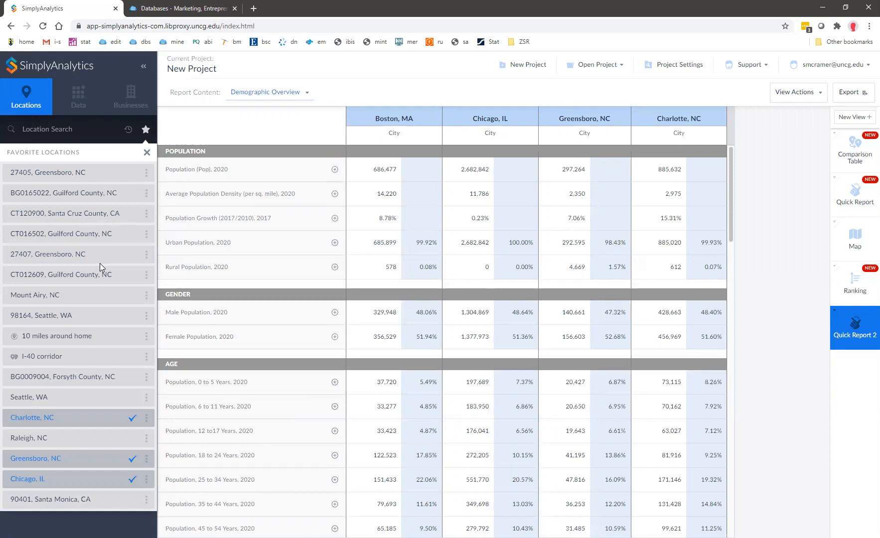
pyautogui.click(87, 303)
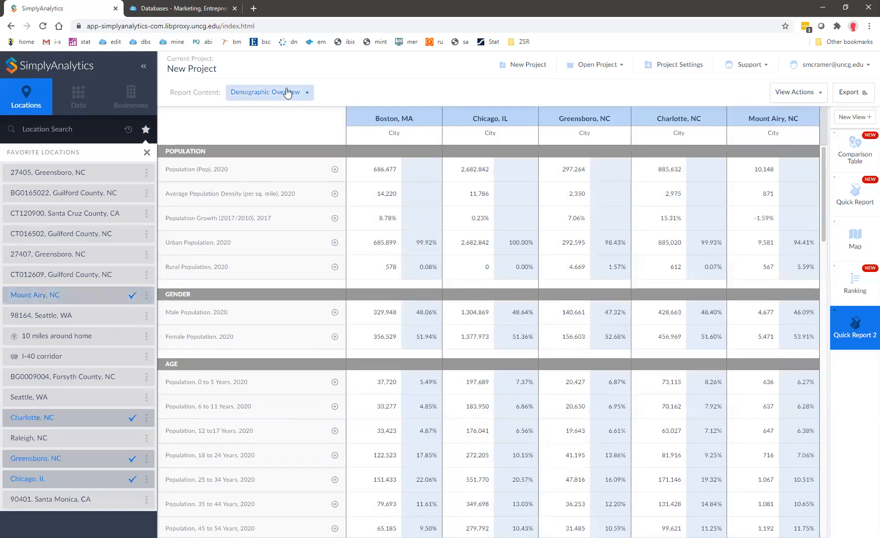
pyautogui.click(287, 92)
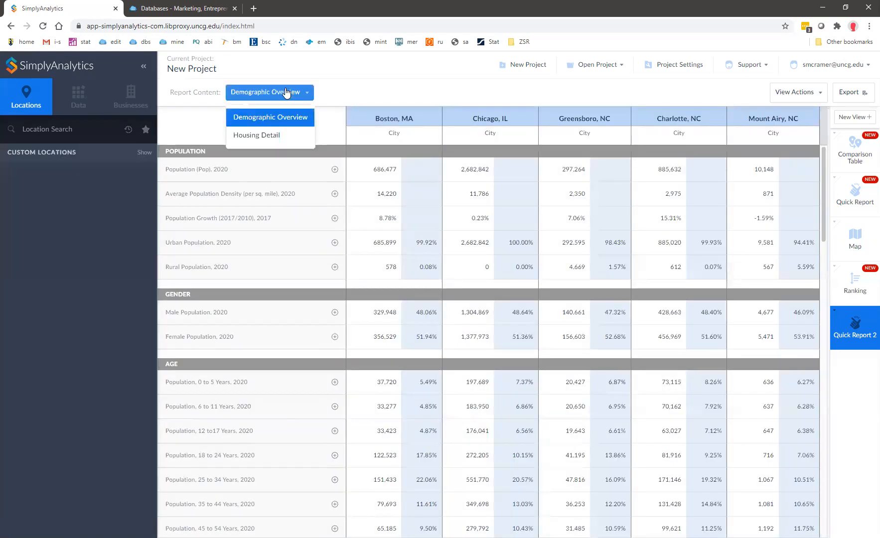
pyautogui.click(268, 136)
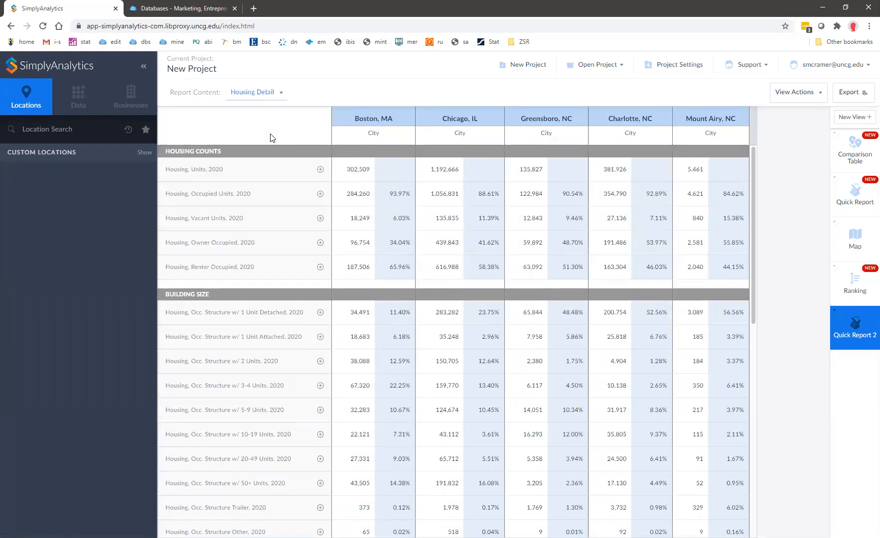
pyautogui.scroll(-3, 271, 308)
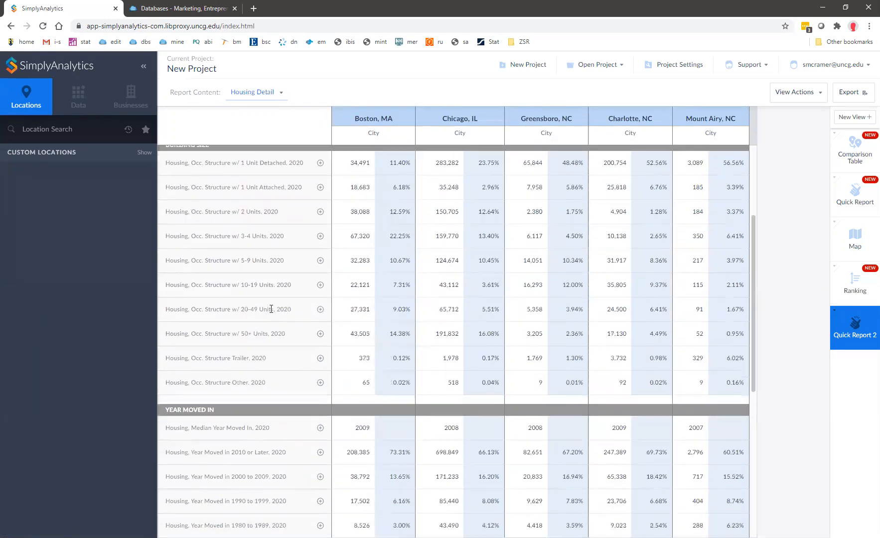
pyautogui.scroll(3, 271, 309)
pyautogui.click(279, 94)
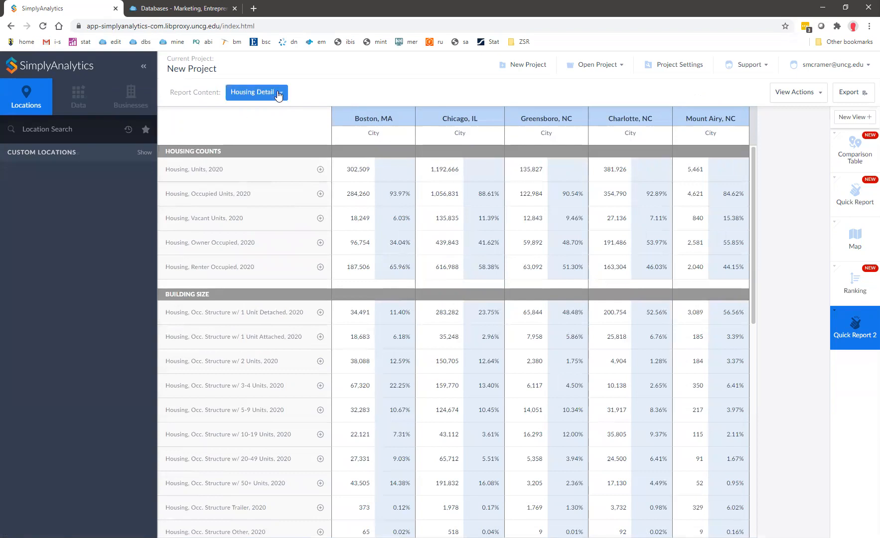
pyautogui.click(271, 117)
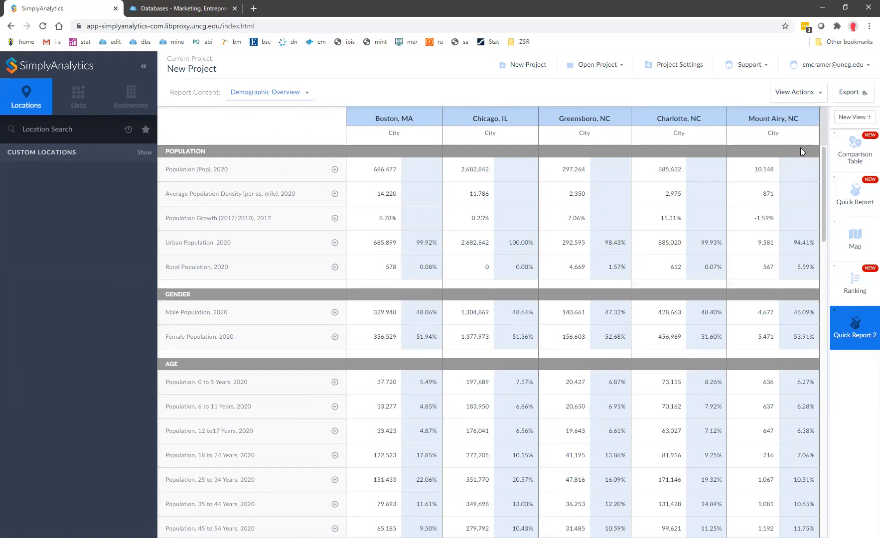
# Create a Related Data Table for Boston, MA alone, based on Median Household Income.
pyautogui.click(848, 118)
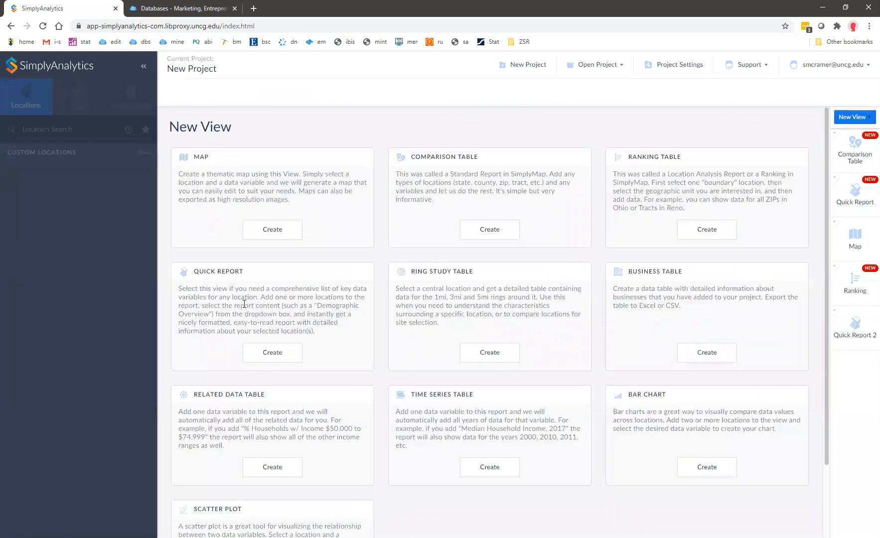
pyautogui.click(273, 464)
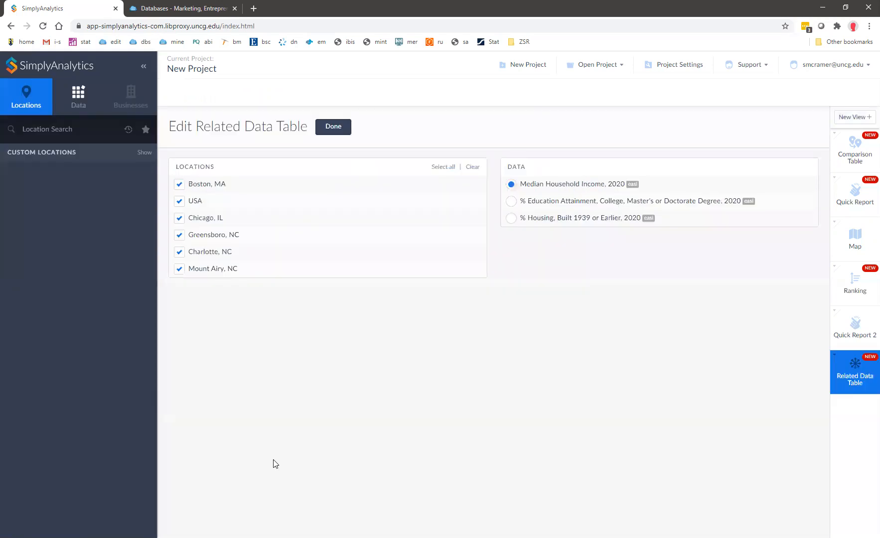
pyautogui.click(472, 167)
pyautogui.click(178, 220)
pyautogui.click(332, 130)
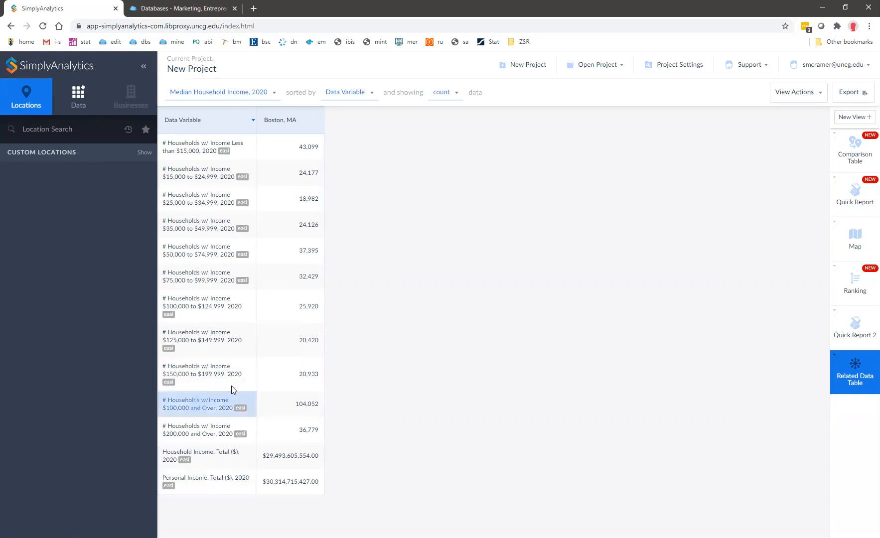
# Search 'basketball', filter to Exercise and Activity, and add the % Basketball participation variable.
pyautogui.click(79, 105)
pyautogui.click(74, 128)
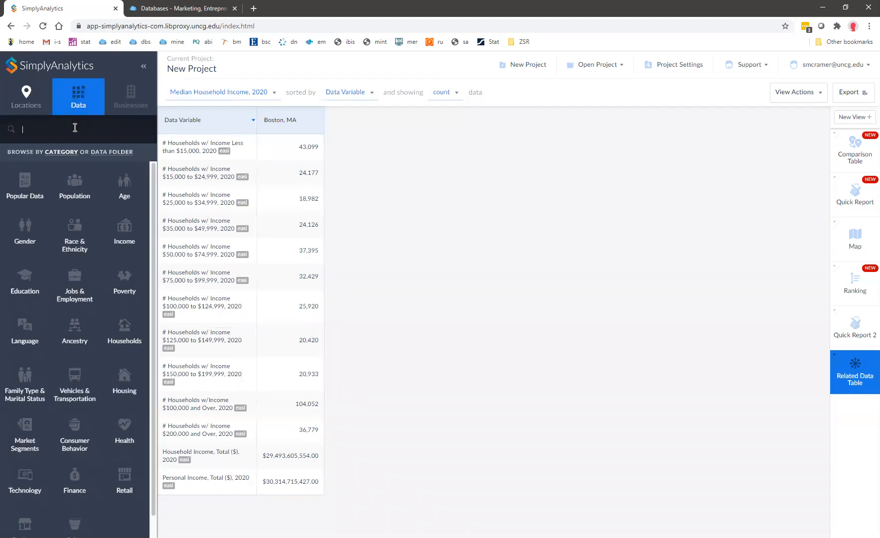
pyautogui.write('basketball')
pyautogui.press('Return')
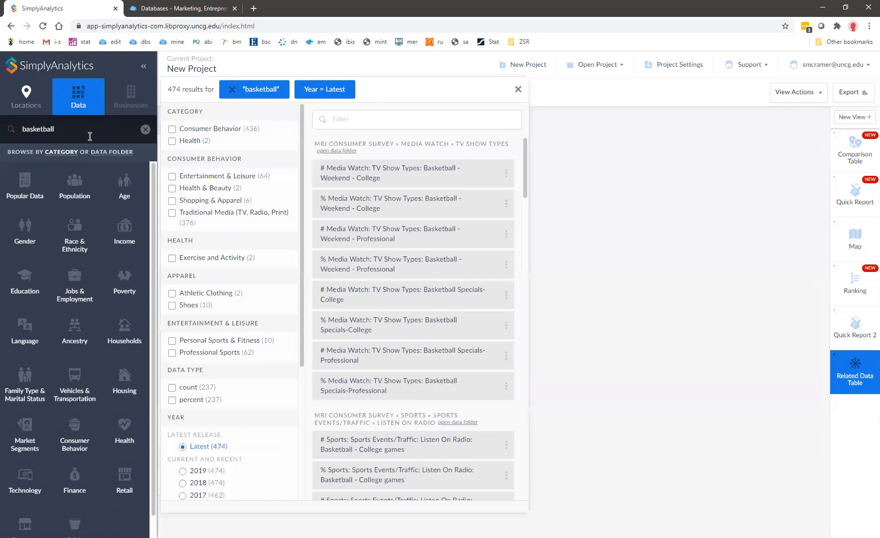
pyautogui.click(213, 259)
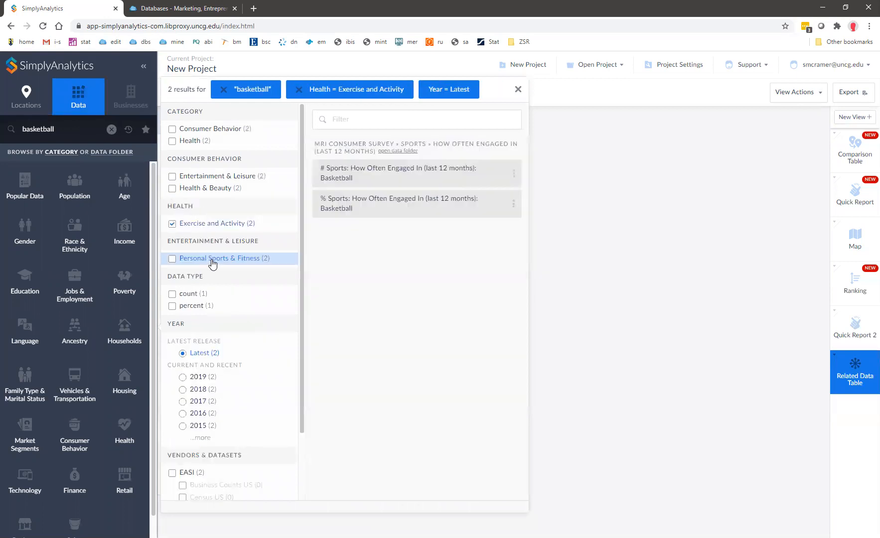
pyautogui.click(388, 206)
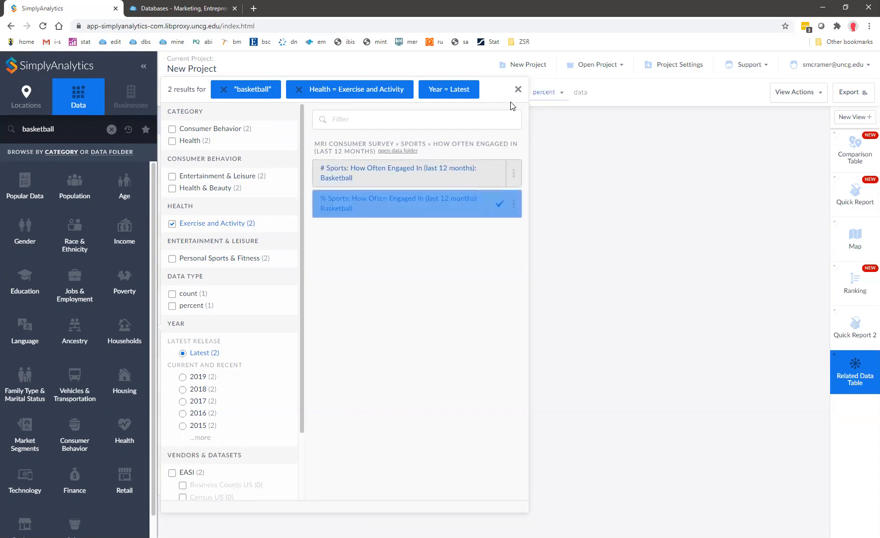
pyautogui.click(517, 90)
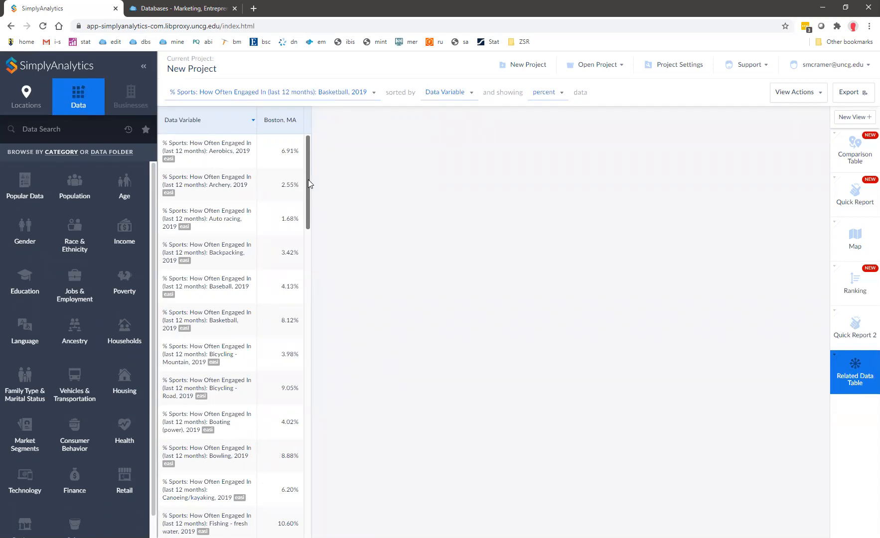
pyautogui.moveTo(308, 184); pyautogui.dragTo(314, 503)
# Add Charlotte, NC from Recent Locations as a second column beside Boston, MA.
pyautogui.moveTo(323, 269); pyautogui.dragTo(324, 143)
pyautogui.click(34, 103)
pyautogui.click(128, 130)
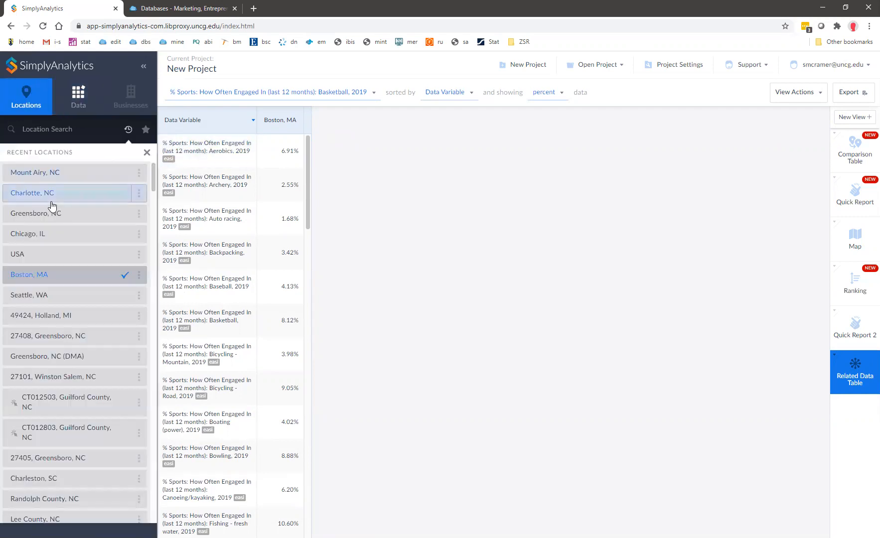
pyautogui.click(50, 198)
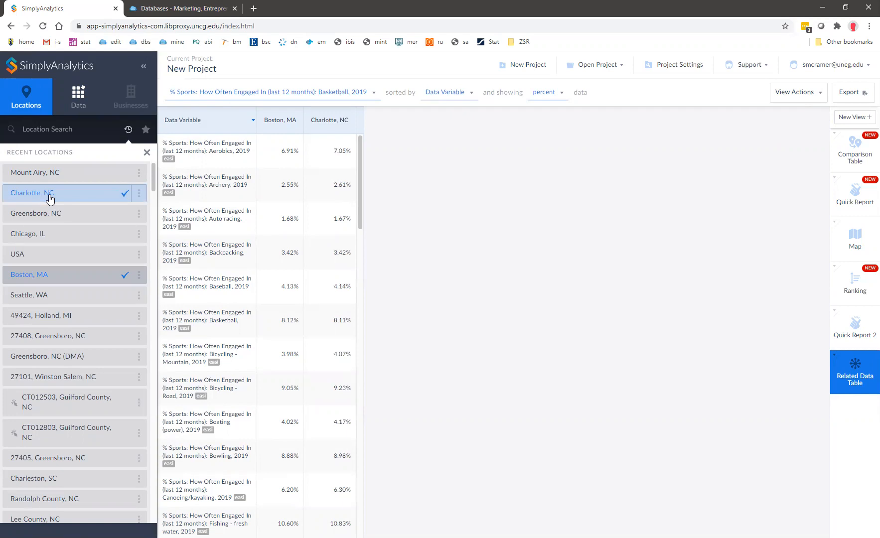
pyautogui.click(80, 104)
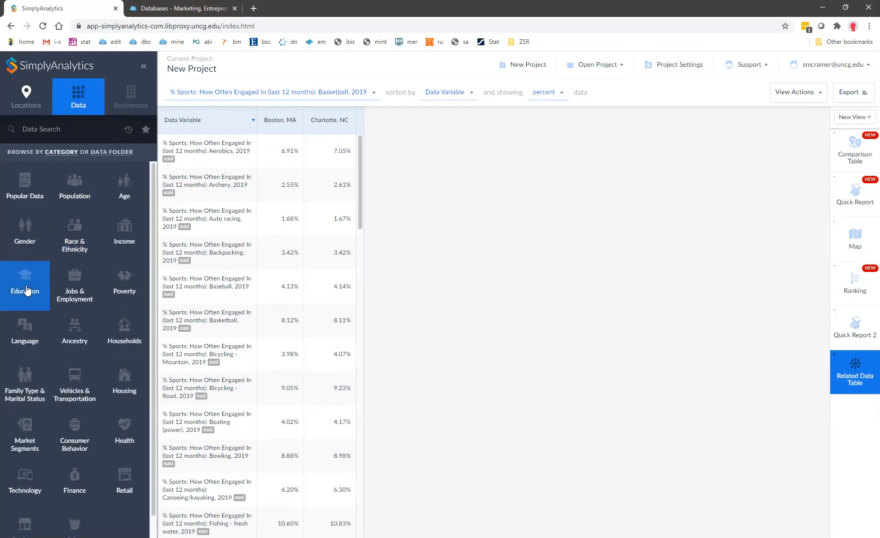
# Browse the 635 Vehicles & Transportation variables, scrolling through the results.
pyautogui.click(79, 385)
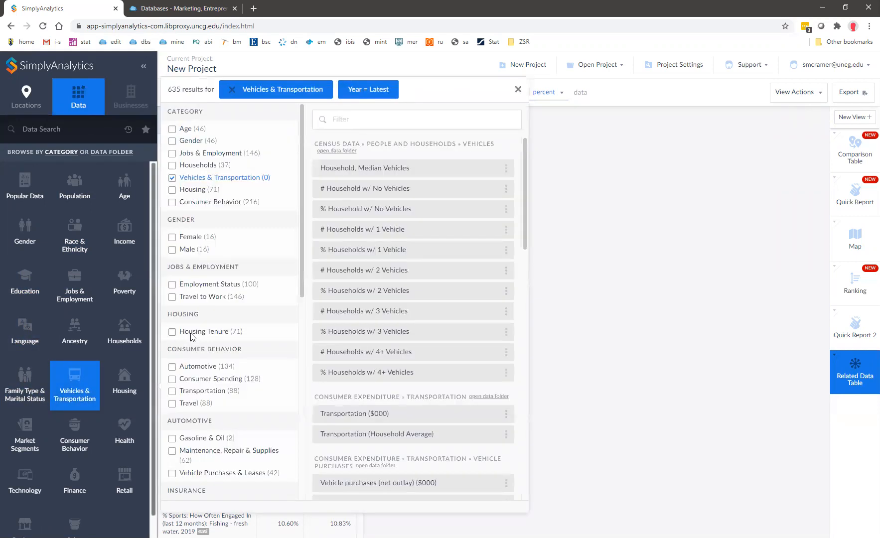
pyautogui.scroll(-2, 424, 325)
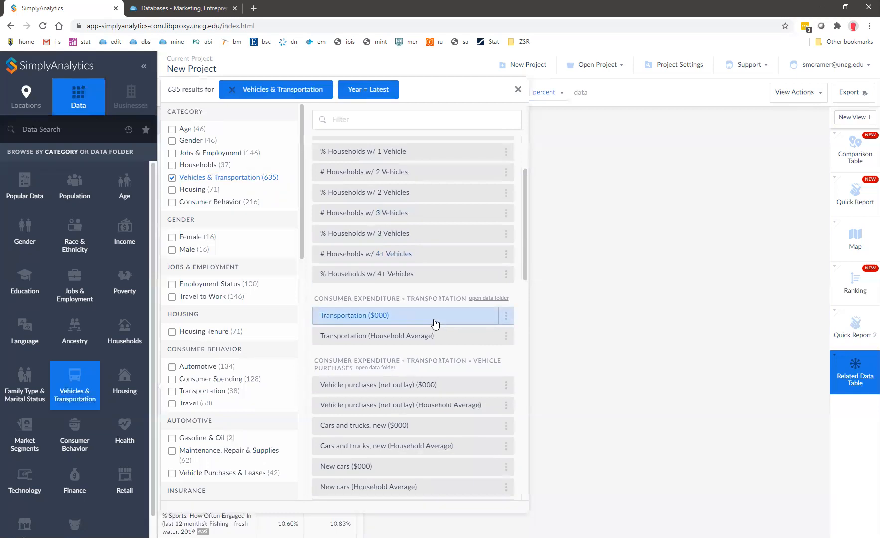
pyautogui.scroll(2, 434, 324)
pyautogui.scroll(-15, 435, 324)
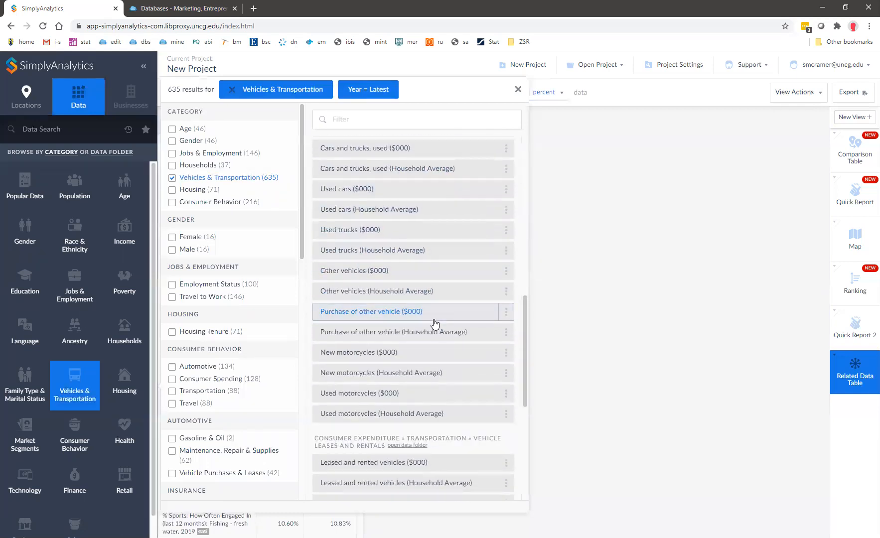
pyautogui.scroll(-3, 435, 324)
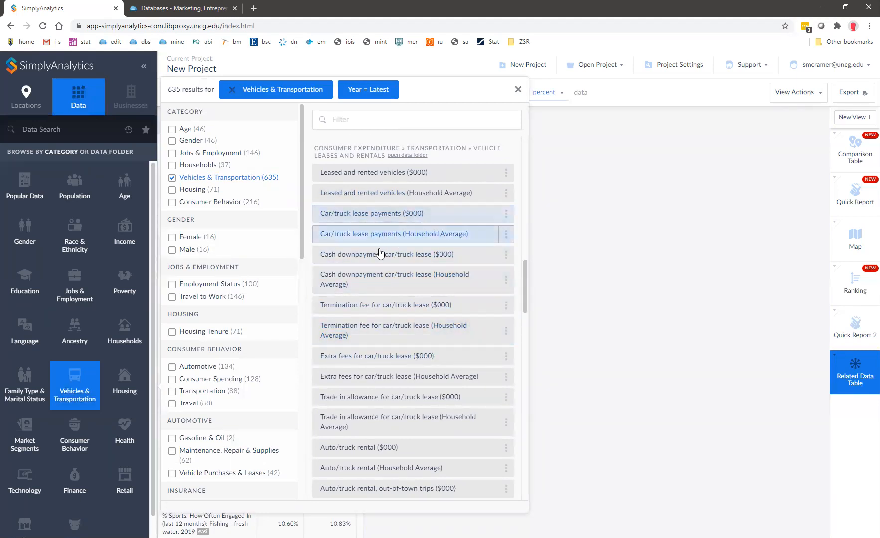
pyautogui.scroll(5, 419, 272)
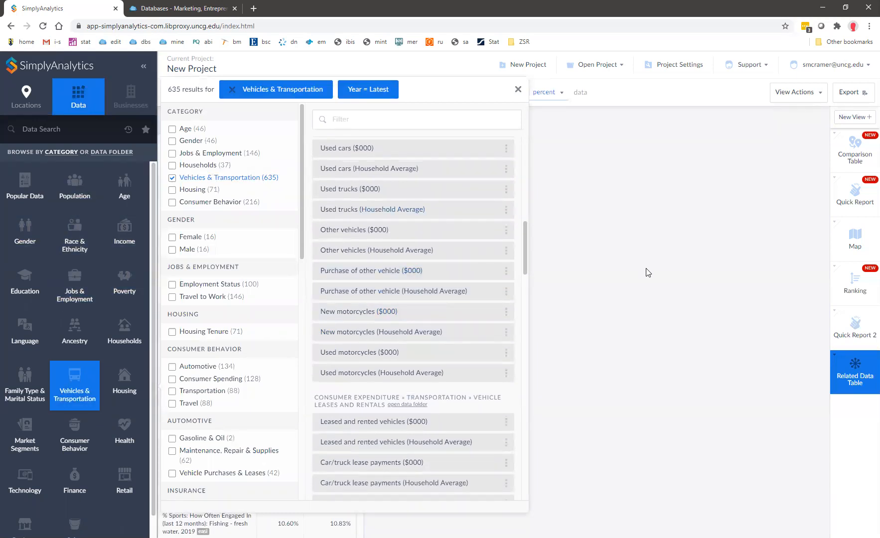
# Create Comparison Table 2 for Boston, Chicago, Greensboro and Charlotte with only Median Household Income, 2020.
pyautogui.click(845, 117)
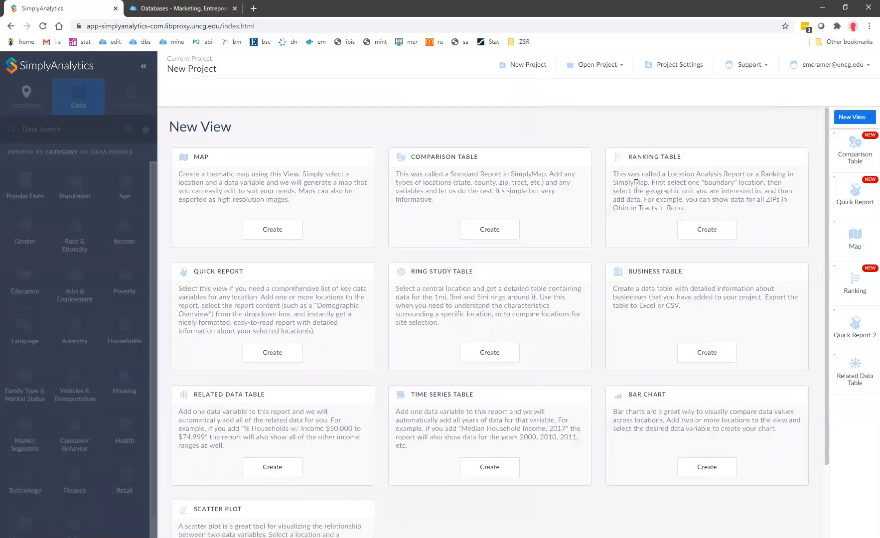
pyautogui.click(501, 233)
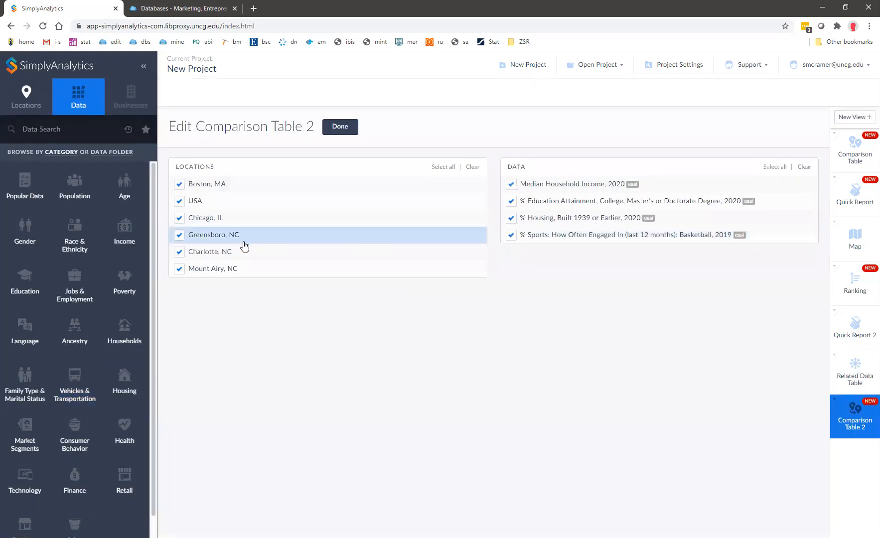
pyautogui.click(179, 201)
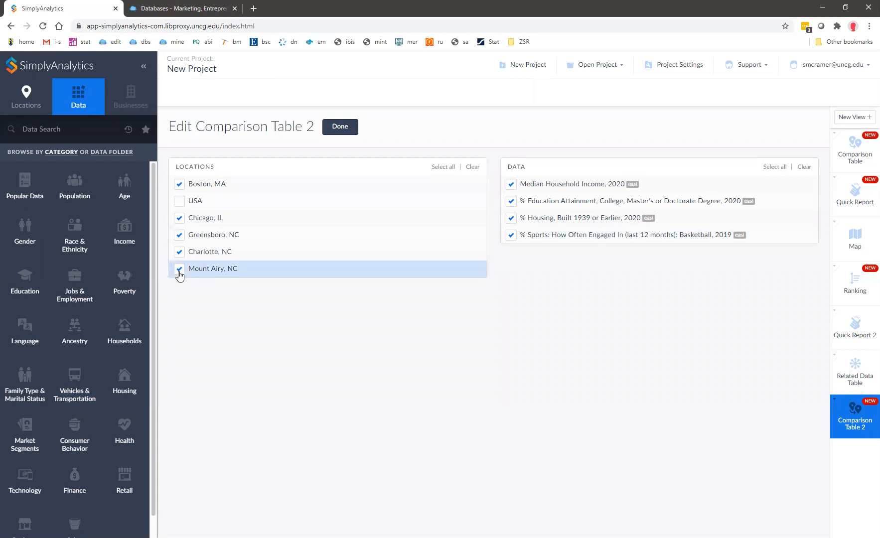
pyautogui.click(511, 201)
pyautogui.click(511, 219)
pyautogui.click(512, 235)
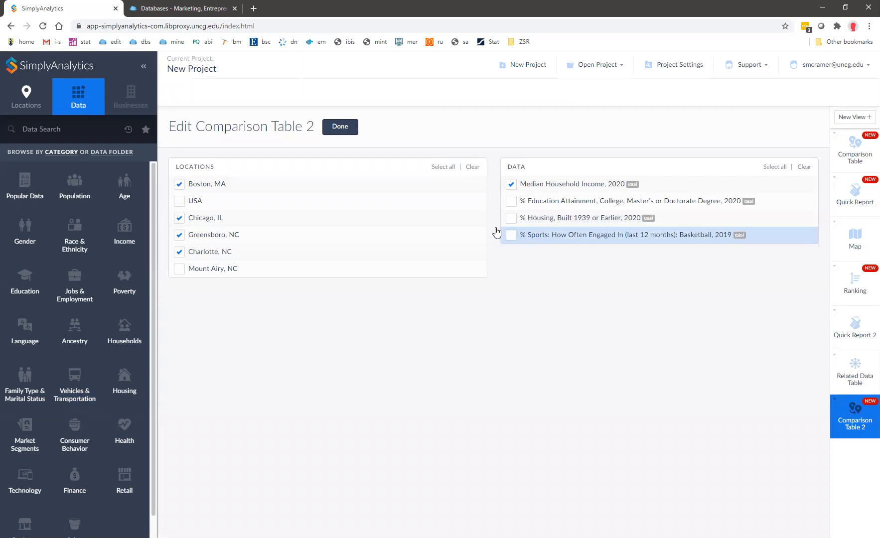
pyautogui.click(343, 128)
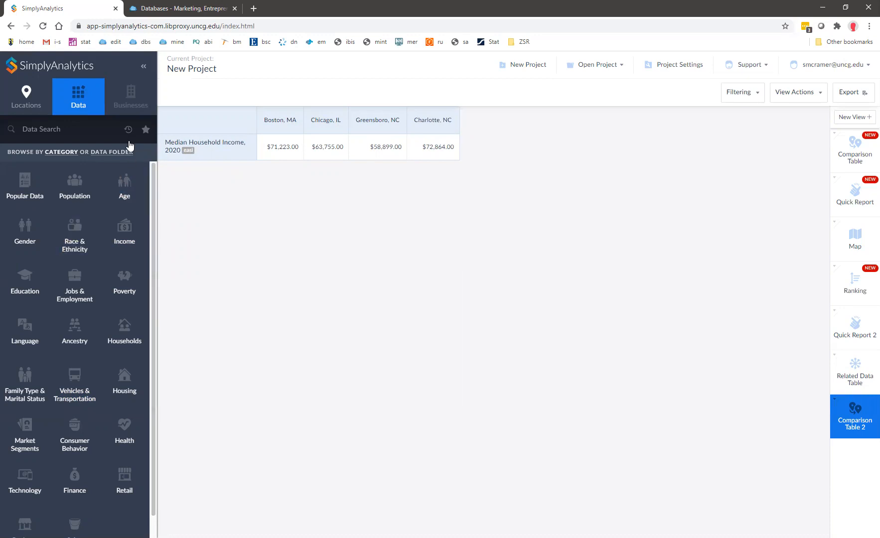
# Add the favorite variables Whiskey (Household Average) and surfing/windsurfing participation to the table.
pyautogui.click(146, 135)
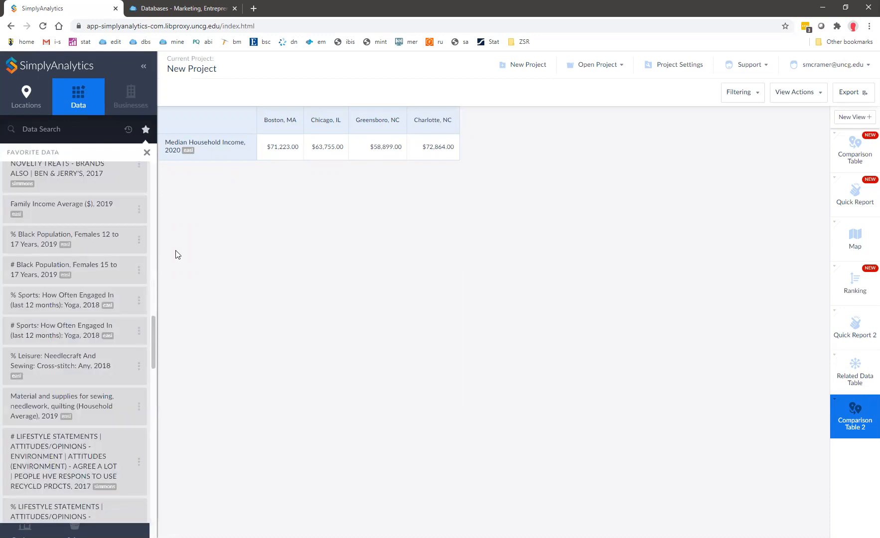
pyautogui.moveTo(156, 342); pyautogui.dragTo(169, 252)
pyautogui.scroll(2, 122, 269)
pyautogui.click(74, 296)
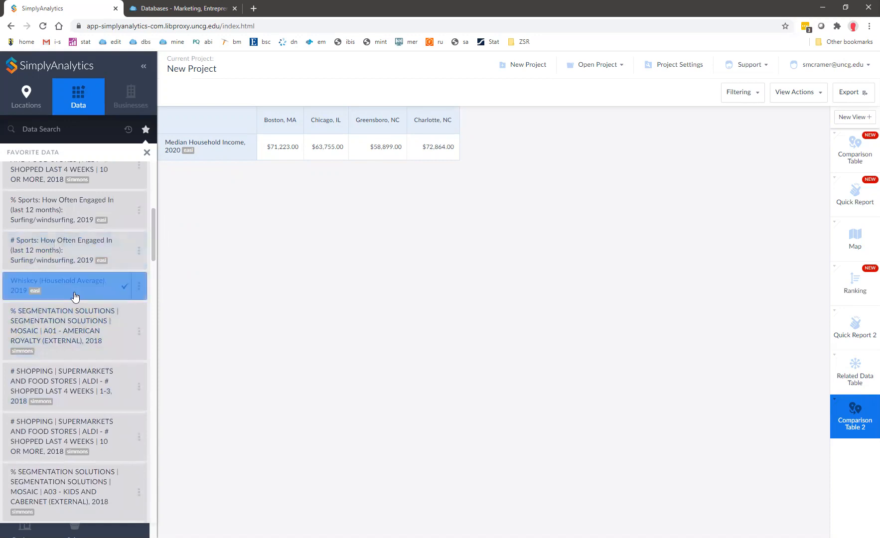
pyautogui.click(45, 255)
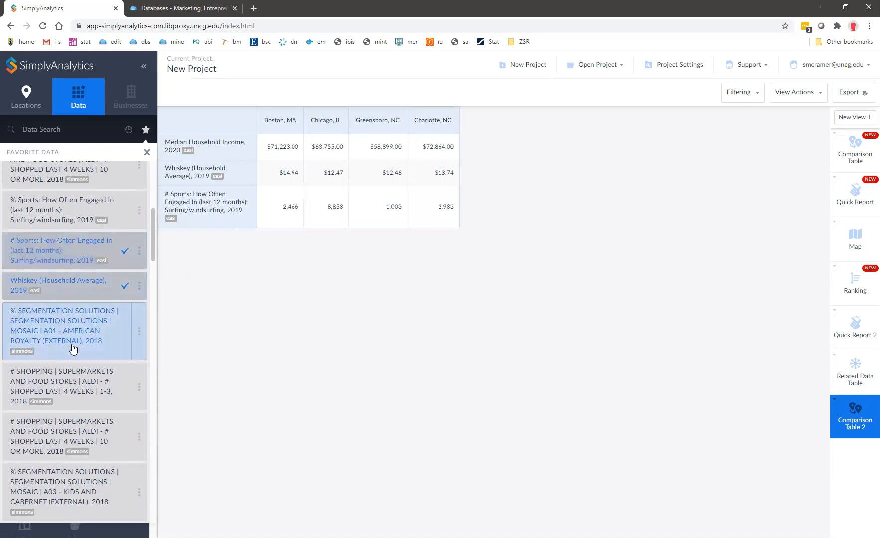
# Add Hearing aids ($000) 2017, % yoga, Family Income Average 2019 and % Black Females 12 to 17.
pyautogui.scroll(-5, 34, 376)
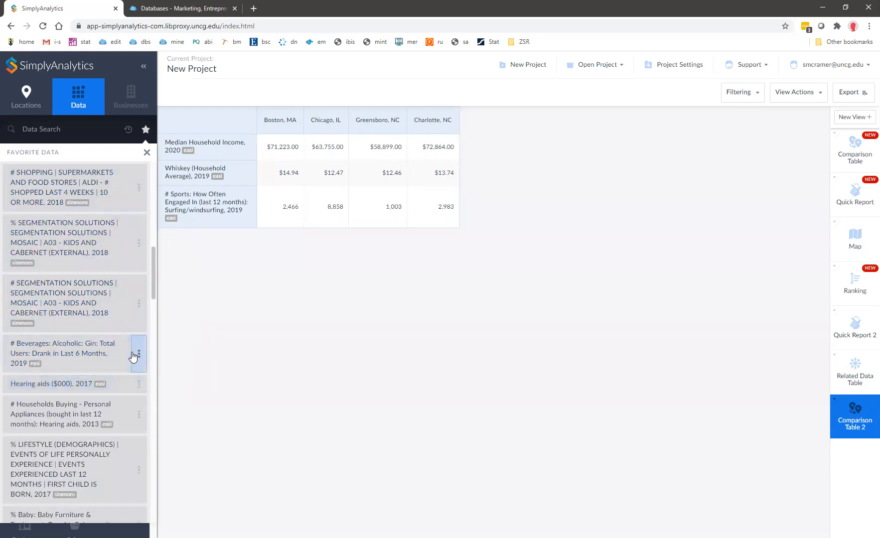
pyautogui.click(60, 385)
pyautogui.scroll(-7, 80, 392)
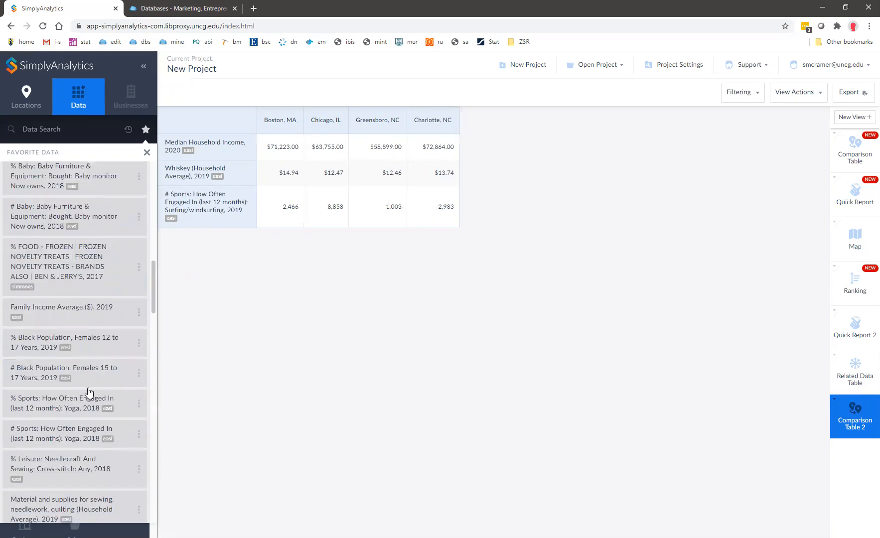
pyautogui.click(76, 400)
pyautogui.click(59, 319)
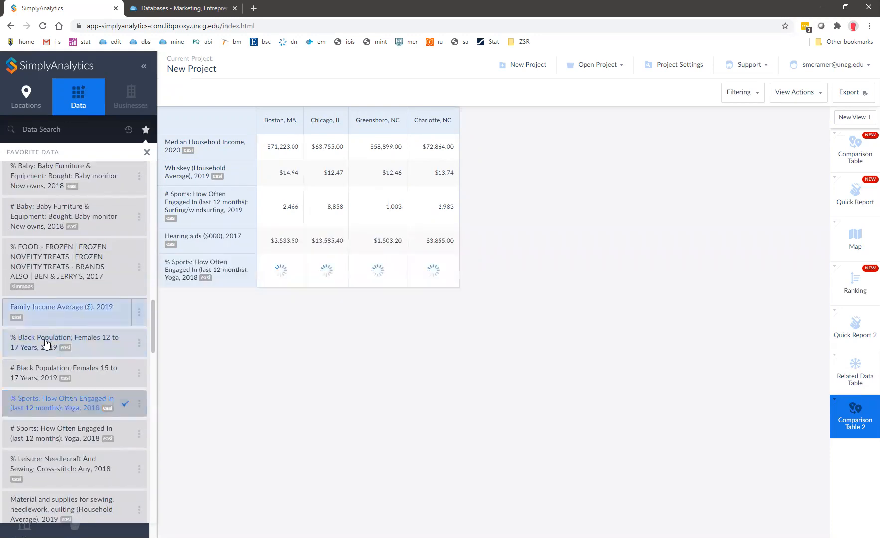
pyautogui.click(46, 346)
pyautogui.click(128, 129)
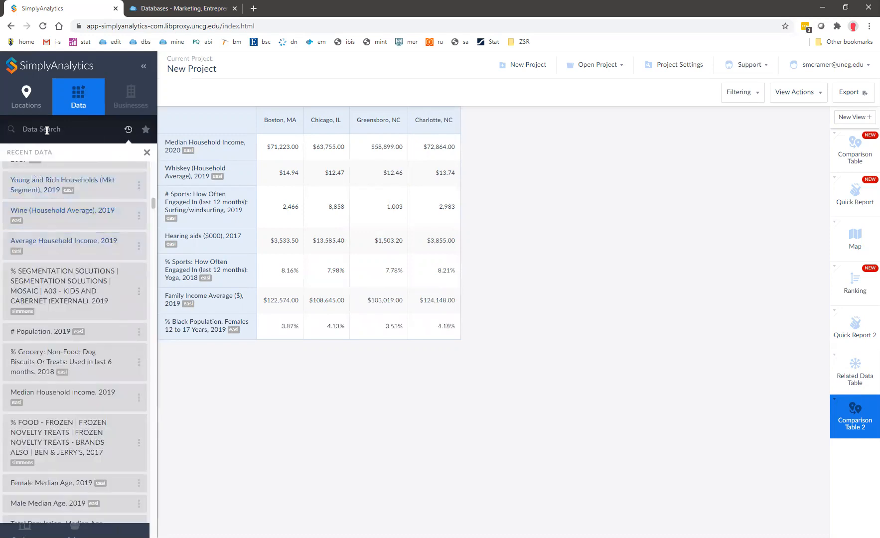
pyautogui.click(71, 102)
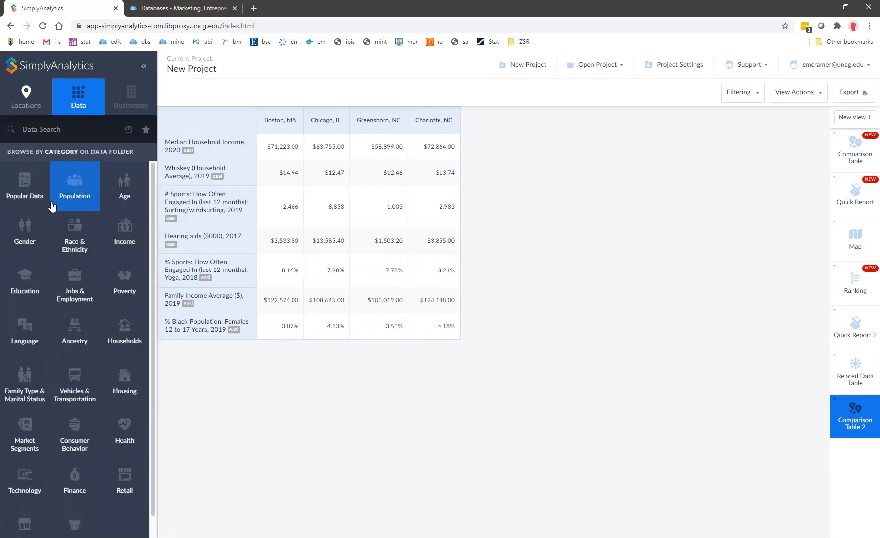
# Add Cereals and bakery products, Flour, and Cookies and crackers ($000) rows from Consumer Behavior.
pyautogui.click(72, 436)
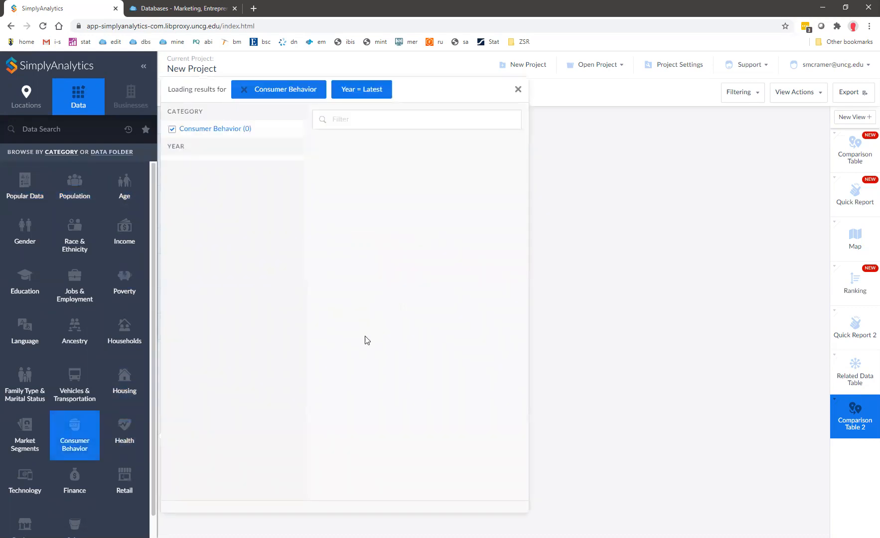
pyautogui.click(379, 381)
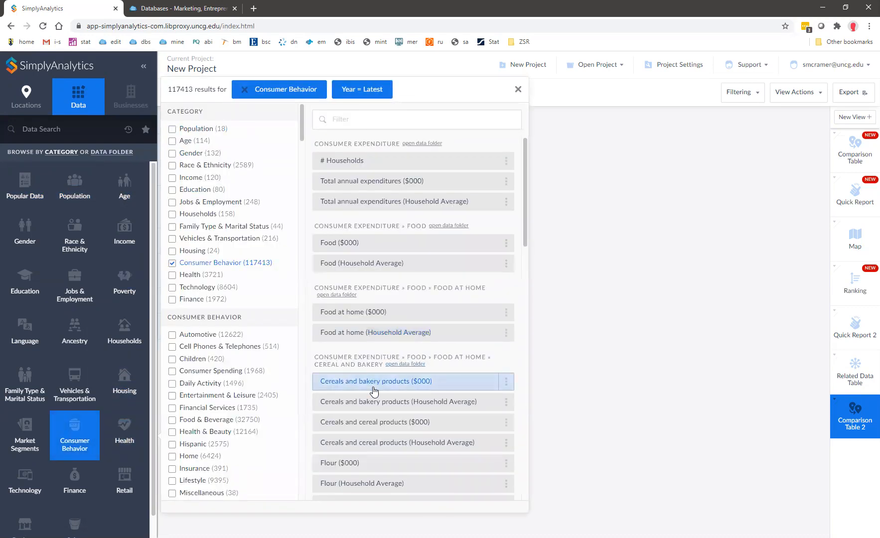
pyautogui.click(347, 463)
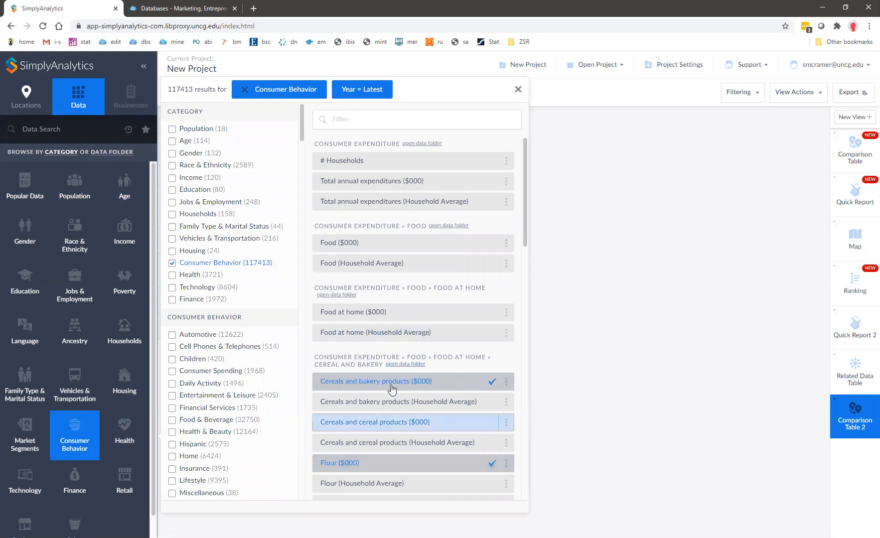
pyautogui.scroll(-7, 384, 423)
pyautogui.click(366, 328)
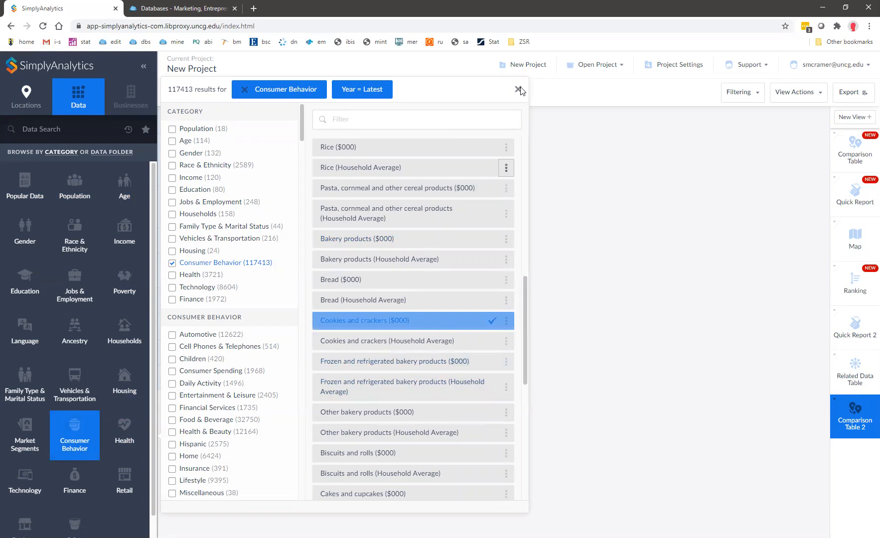
pyautogui.click(518, 90)
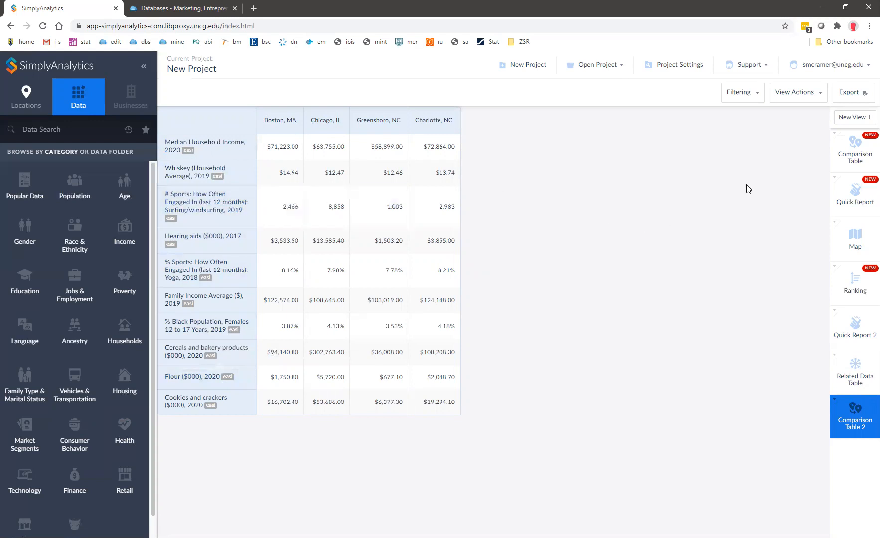
pyautogui.click(853, 98)
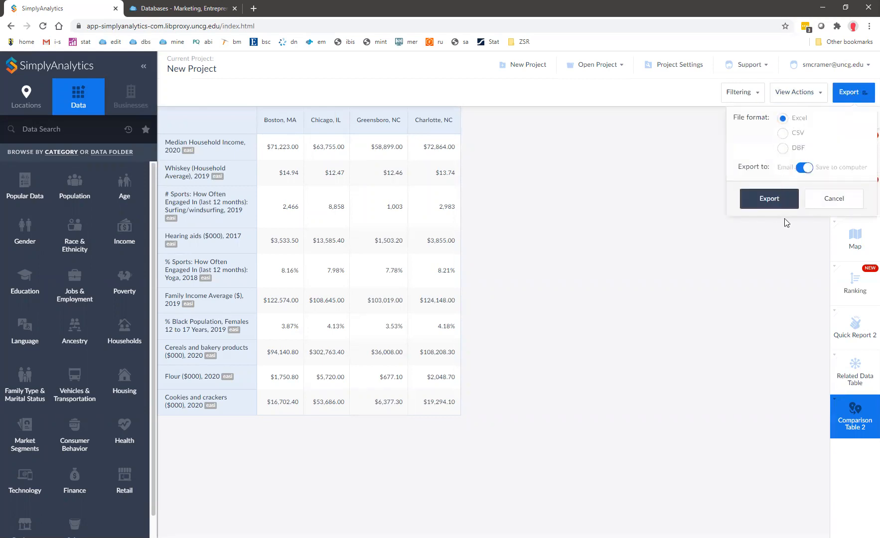
pyautogui.click(850, 204)
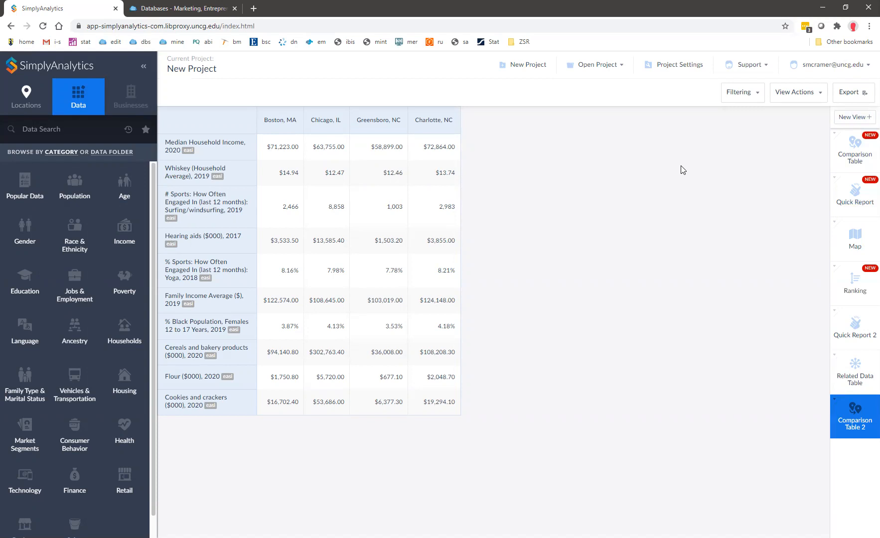
# Add a Ranking Table view of Boston ZIP codes showing only Median Household Income, 2020.
pyautogui.click(847, 118)
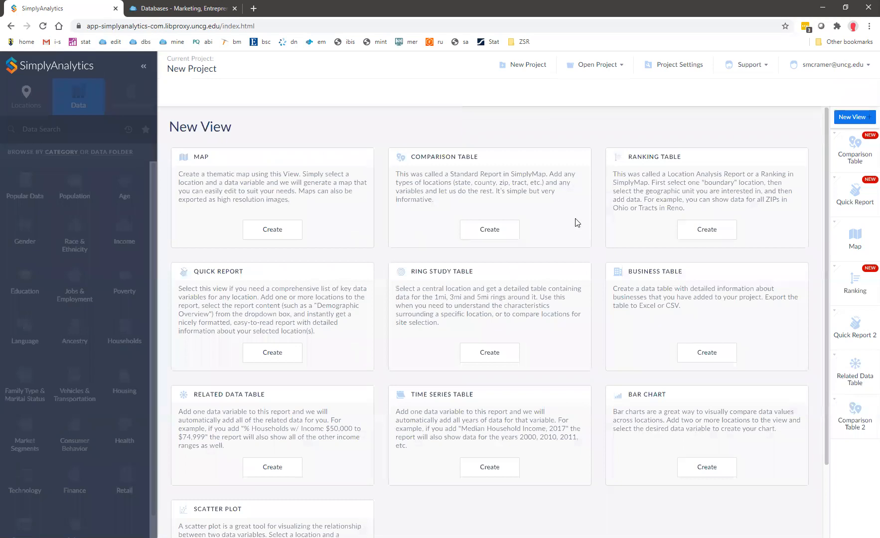
pyautogui.click(706, 229)
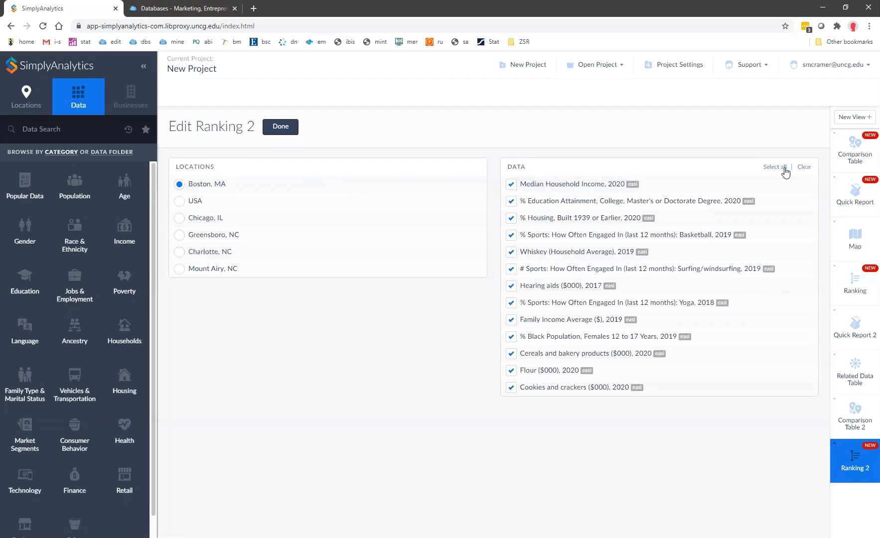
pyautogui.click(803, 167)
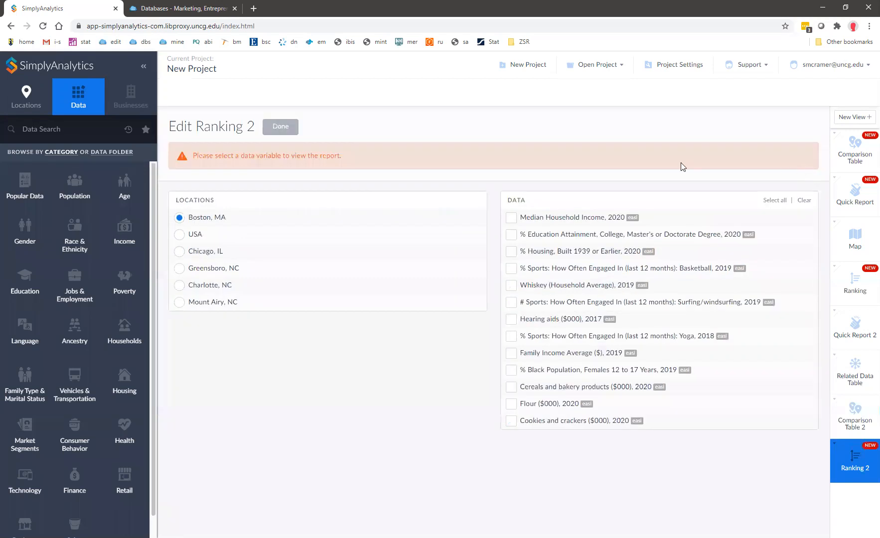
pyautogui.click(509, 218)
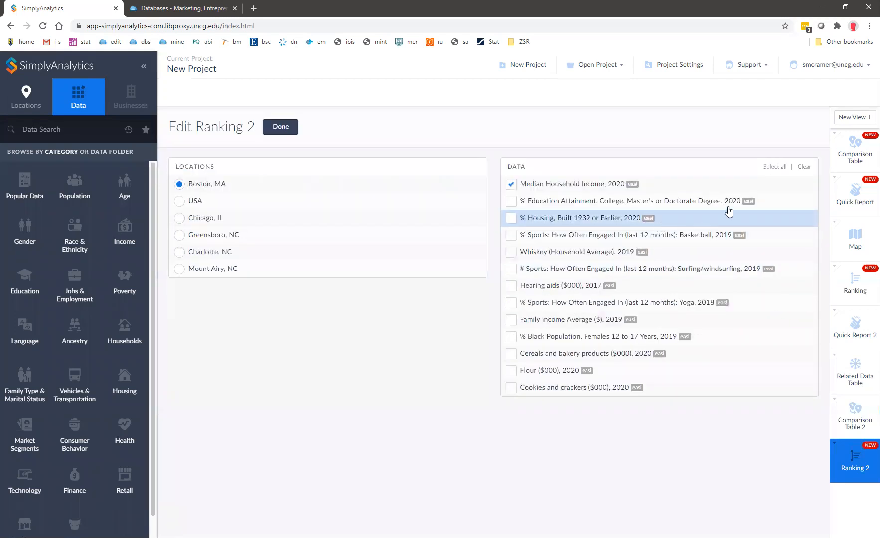
pyautogui.click(288, 131)
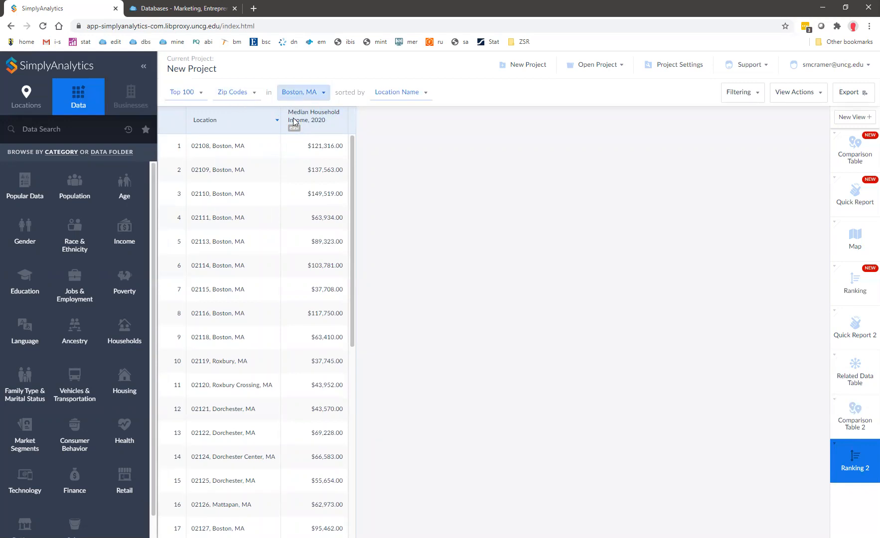
# Sort the ranking by Median Household Income, 2020, putting 02110 first at $149,519.
pyautogui.scroll(-6, 285, 279)
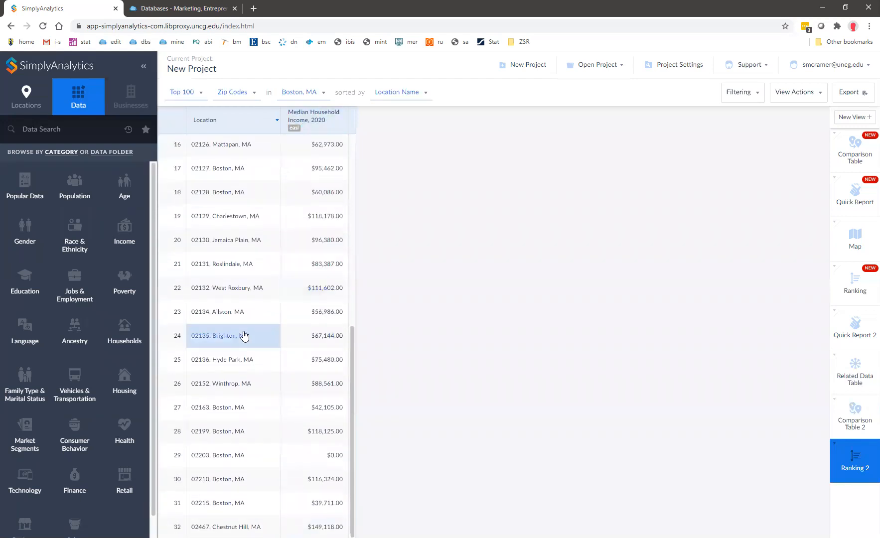
pyautogui.scroll(5, 244, 336)
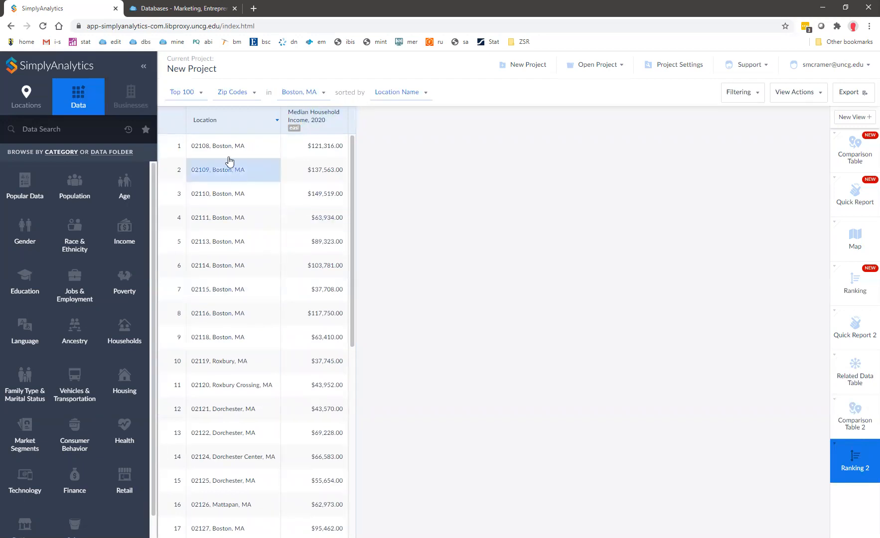
pyautogui.click(393, 94)
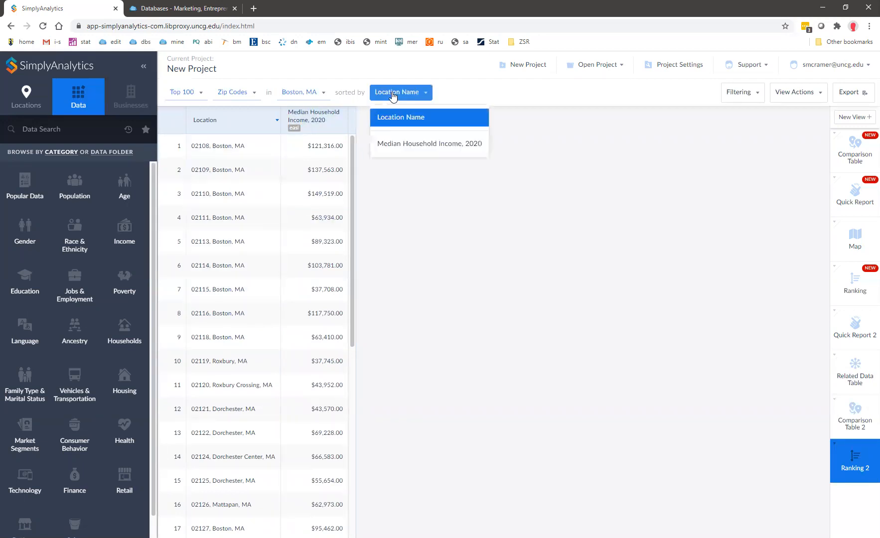
pyautogui.click(386, 145)
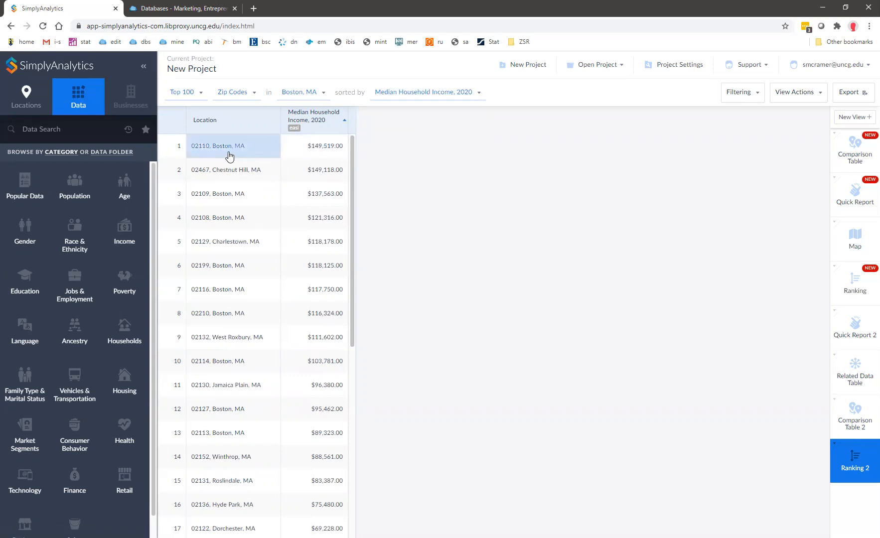
pyautogui.scroll(-7, 219, 255)
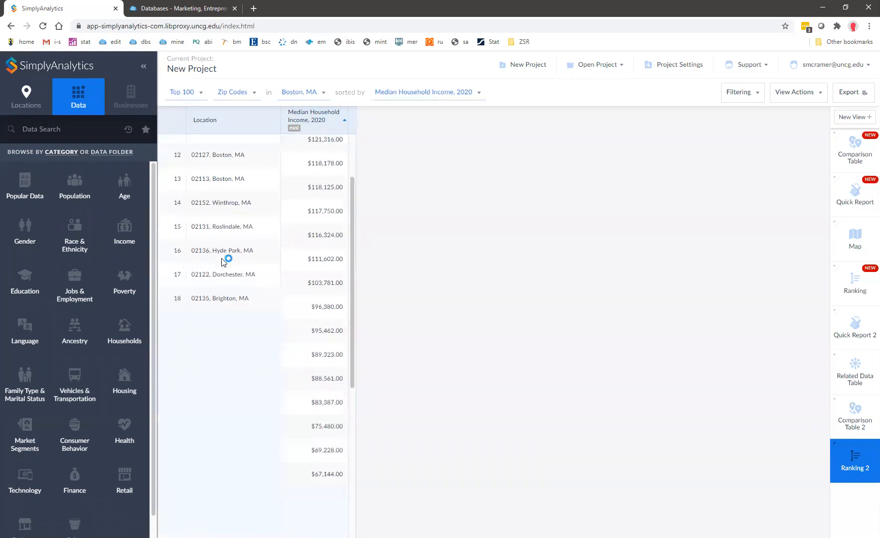
pyautogui.scroll(7, 264, 324)
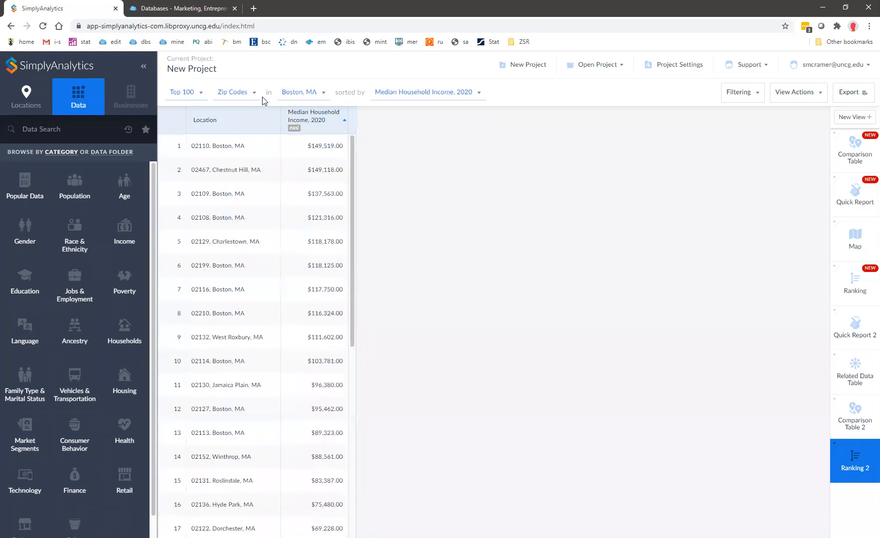
pyautogui.click(231, 92)
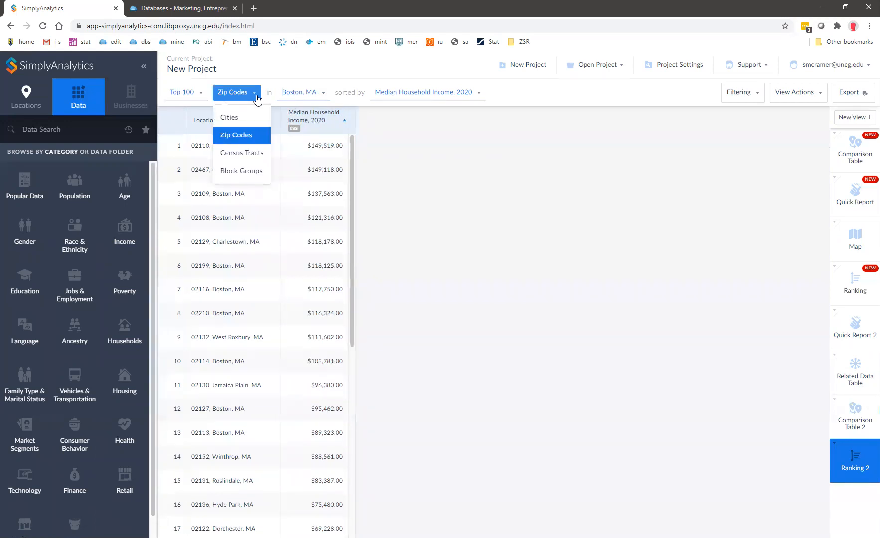
# Switch the ranking to census tracts, now led by CT120105 at $219,185.
pyautogui.click(248, 154)
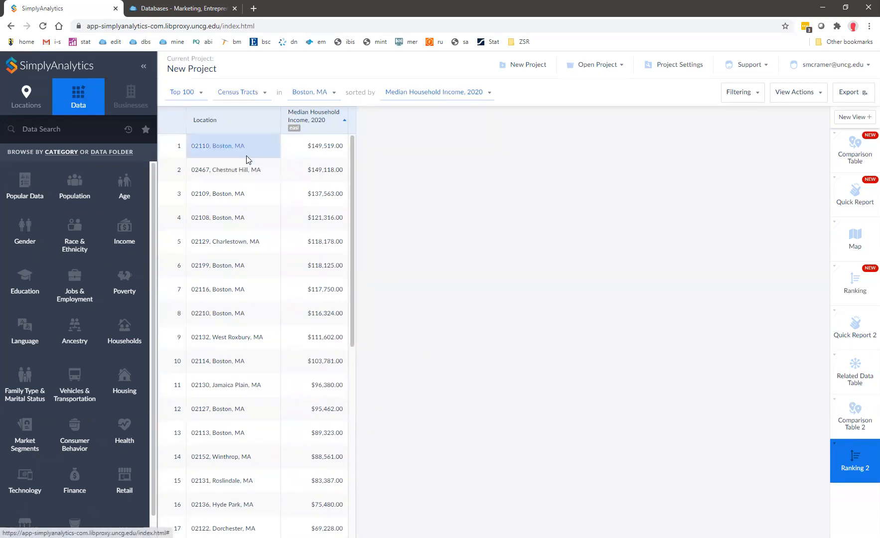
pyautogui.moveTo(351, 168); pyautogui.dragTo(363, 120)
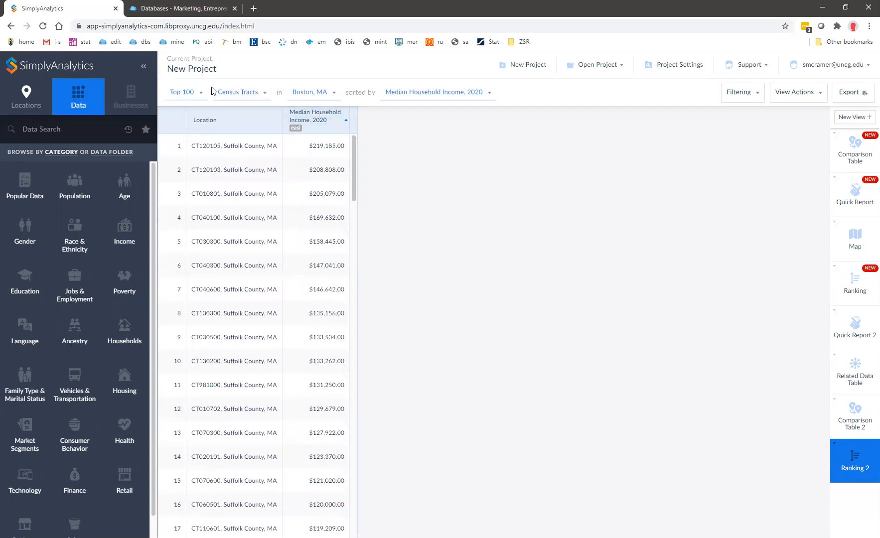
pyautogui.click(238, 92)
# Review the project location, geography level and result-count options without changing them.
pyautogui.click(316, 94)
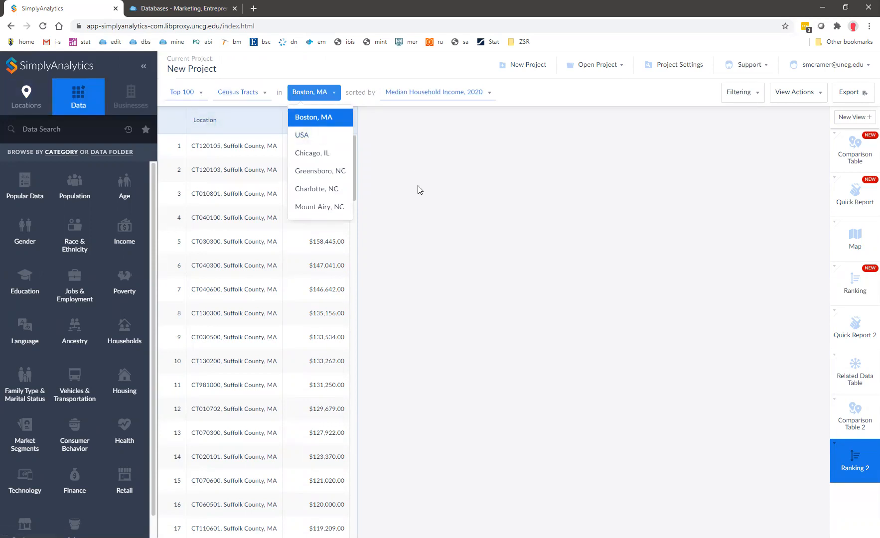
pyautogui.click(412, 220)
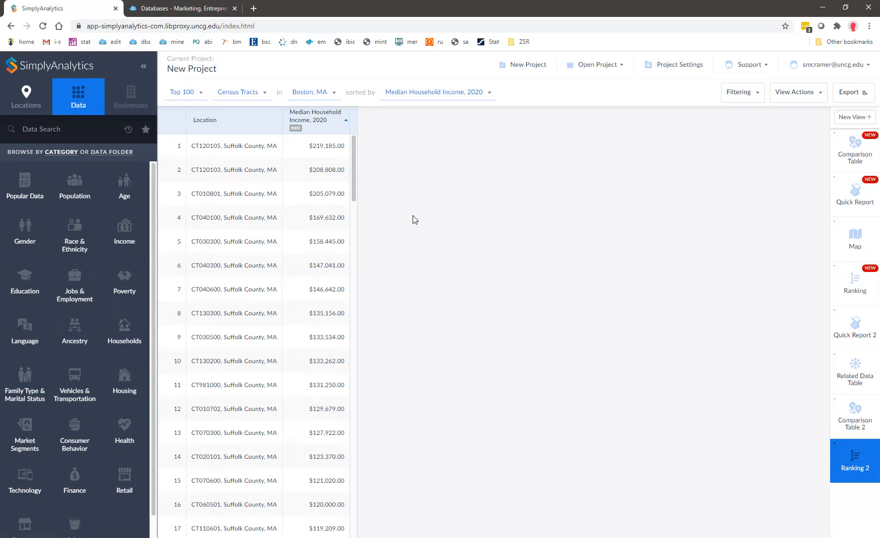
pyautogui.click(321, 94)
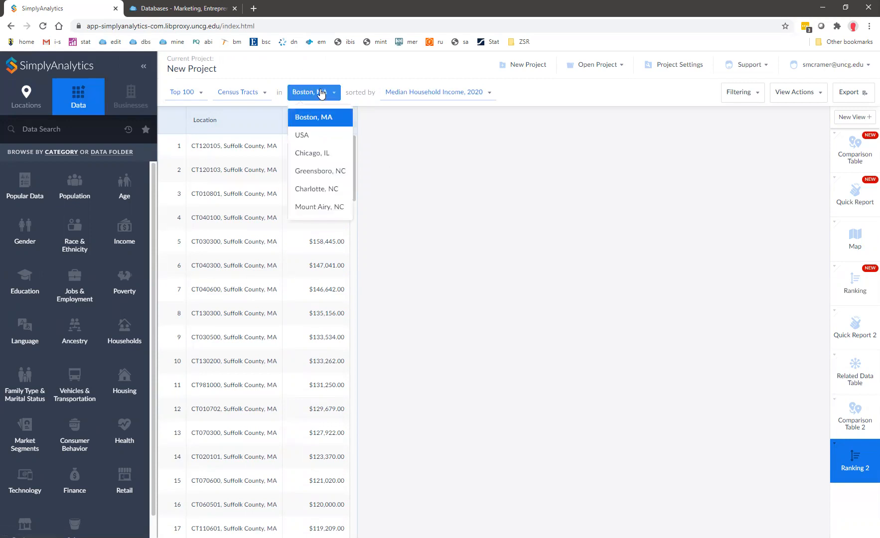
pyautogui.click(239, 93)
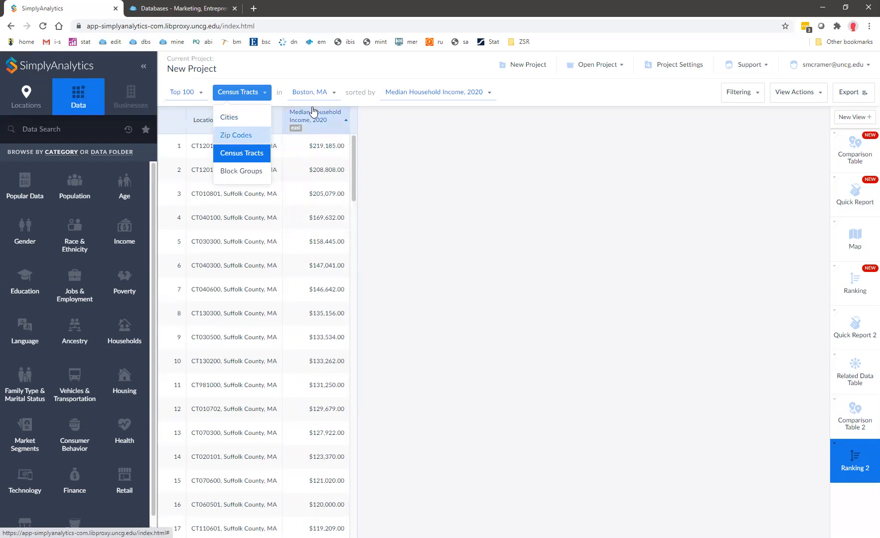
pyautogui.click(190, 92)
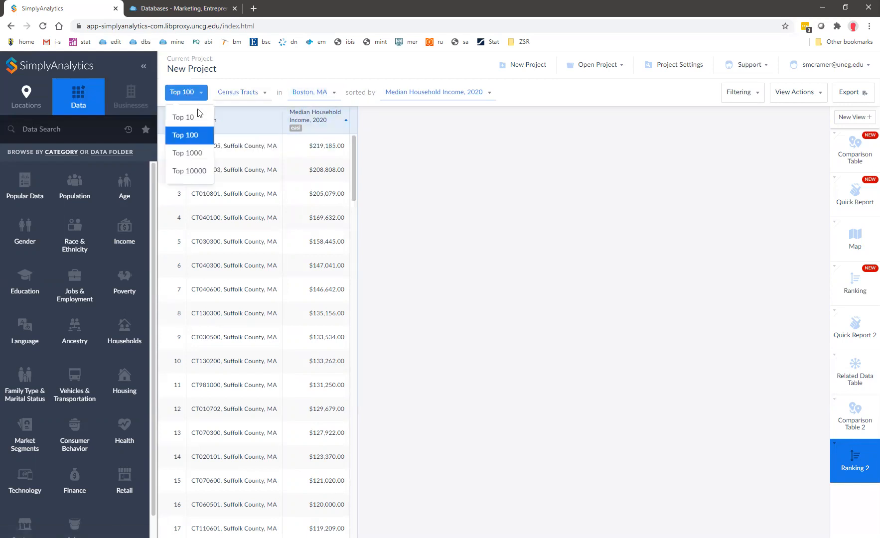